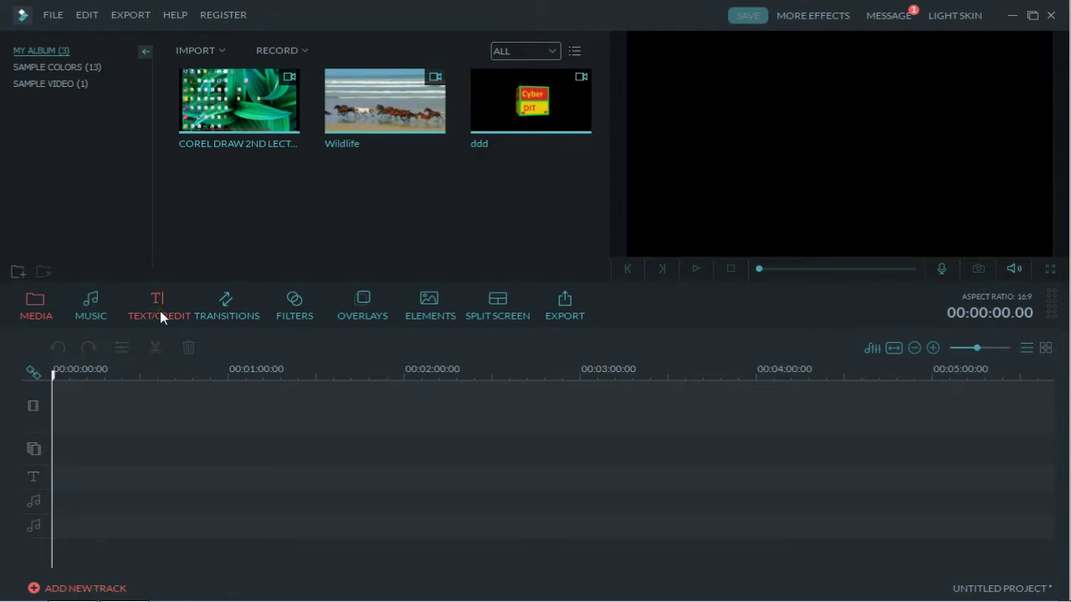
Step: Add the Kentic title from the text presets to the start of the text track
click(160, 310)
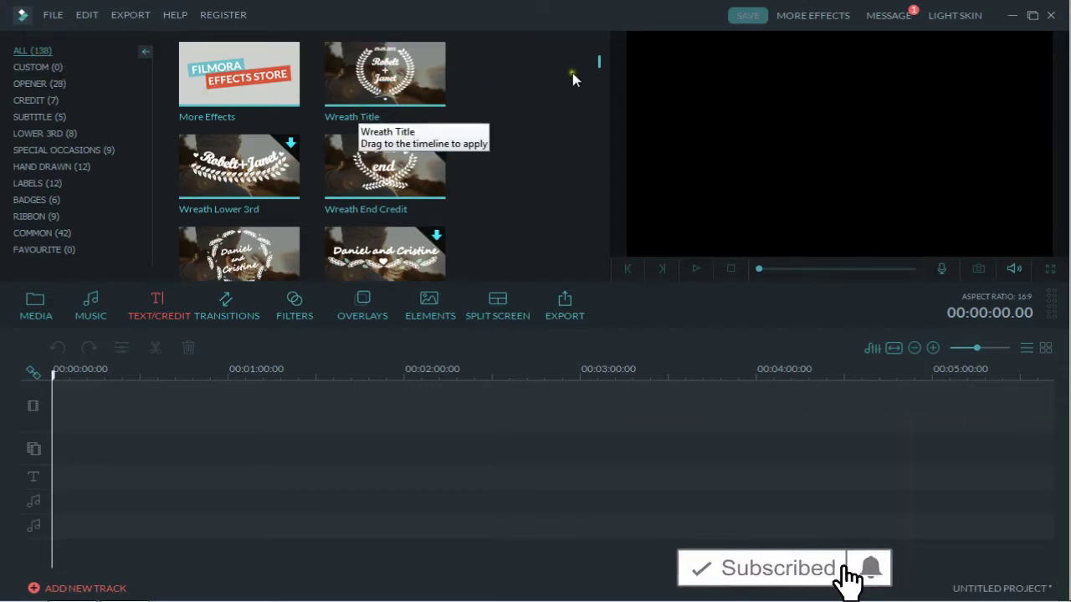
drag(598, 63, 593, 133)
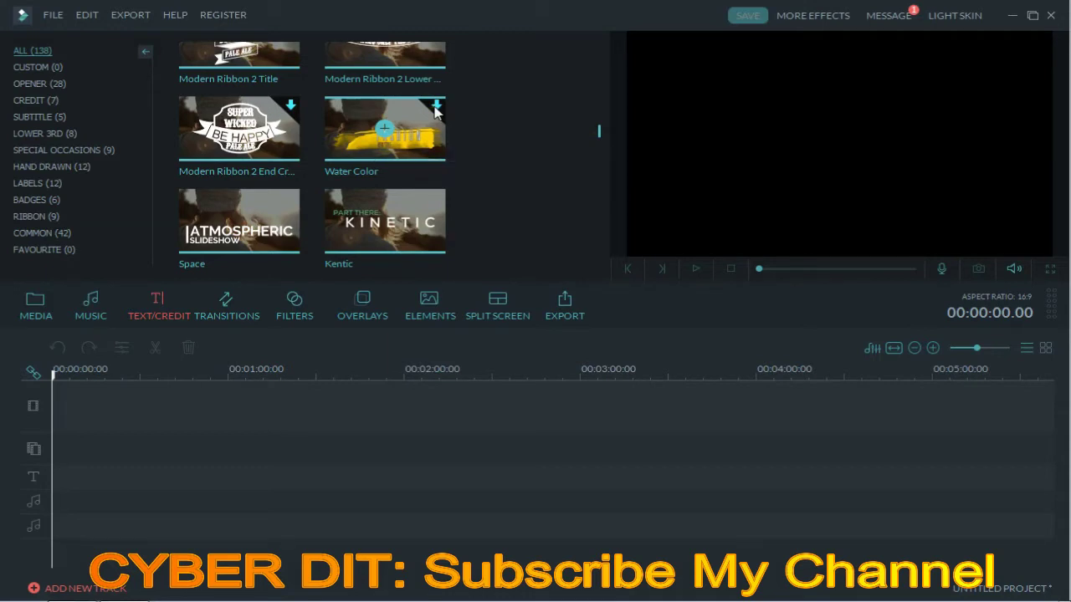
click(386, 223)
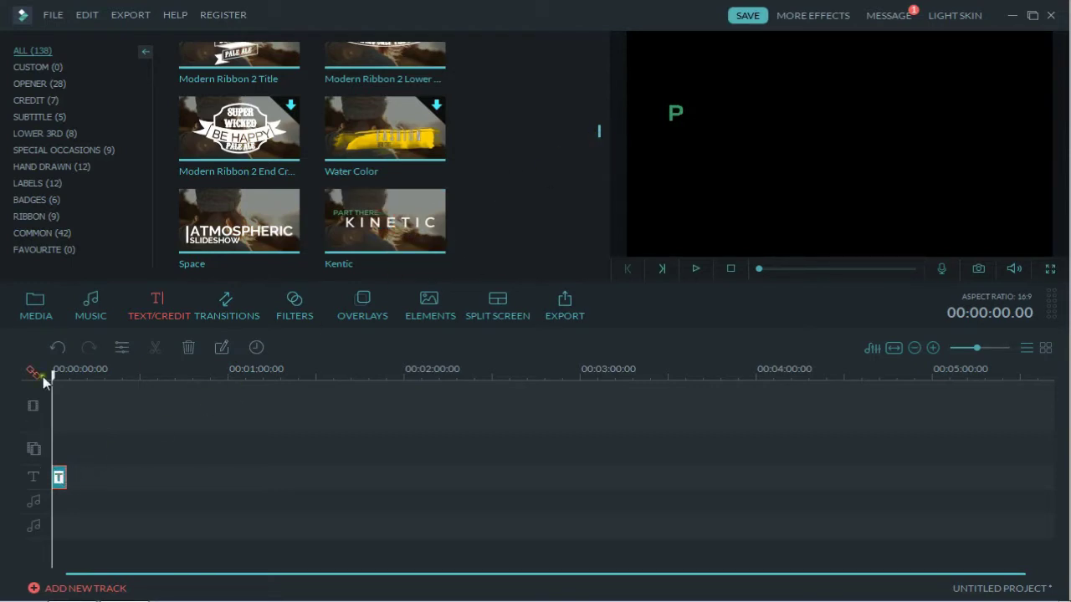
Step: Place the ddd clip at the start of the video track and move the Kentic title back to the timeline's beginning
click(32, 316)
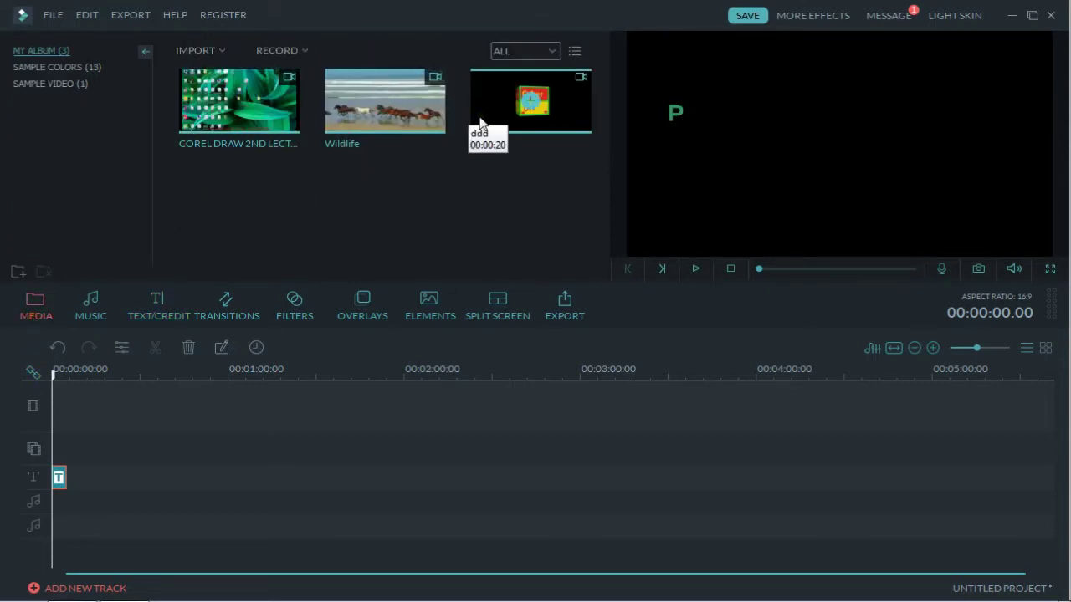
drag(480, 123, 57, 420)
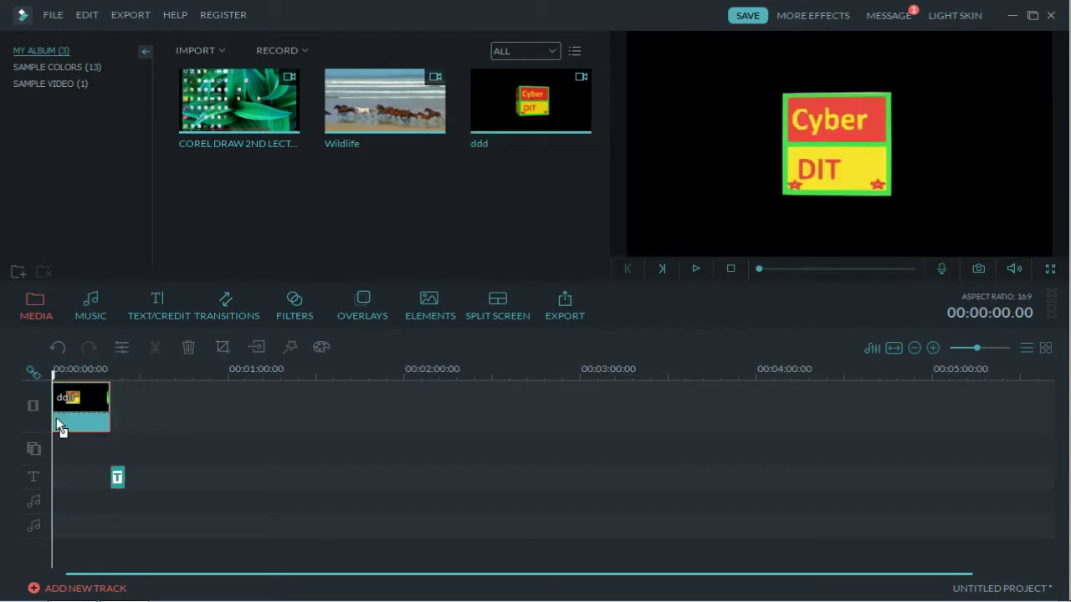
click(119, 493)
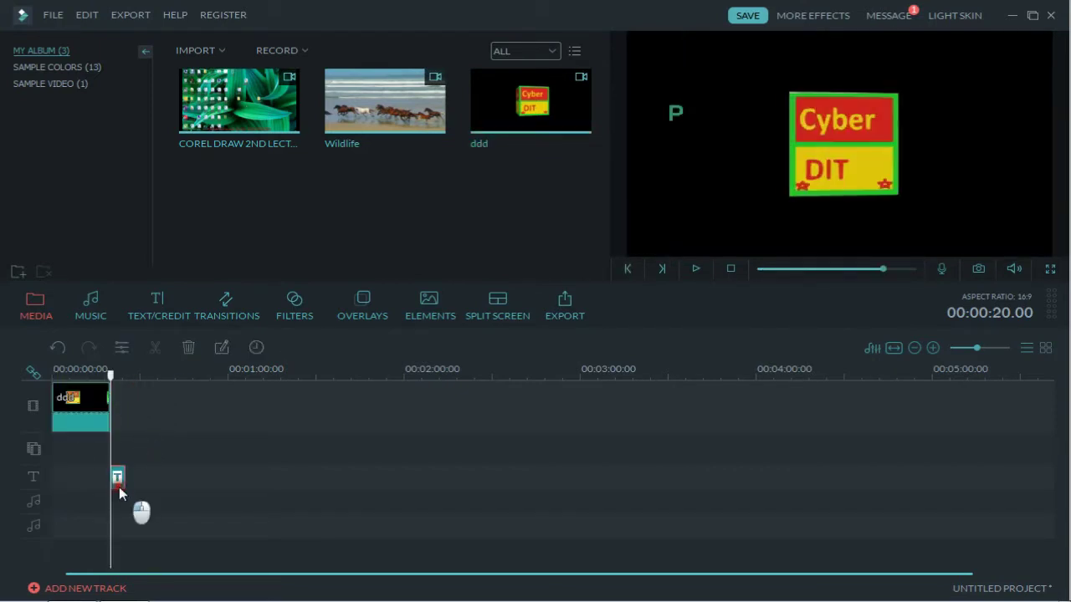
drag(139, 509, 62, 483)
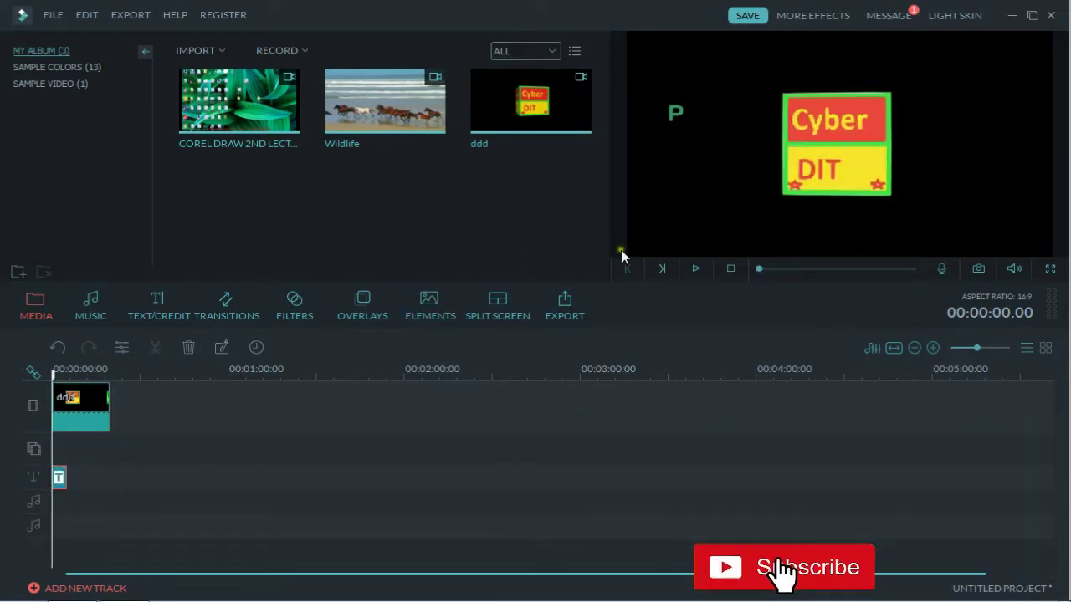
Step: Preview the title animation over the clip, pausing about three seconds in
click(696, 269)
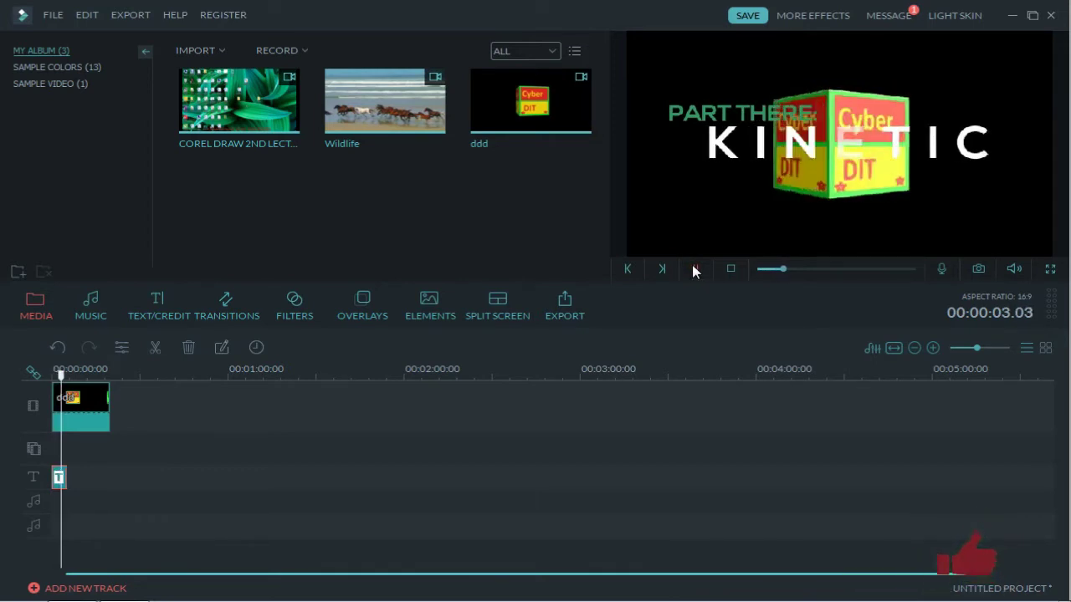
click(695, 268)
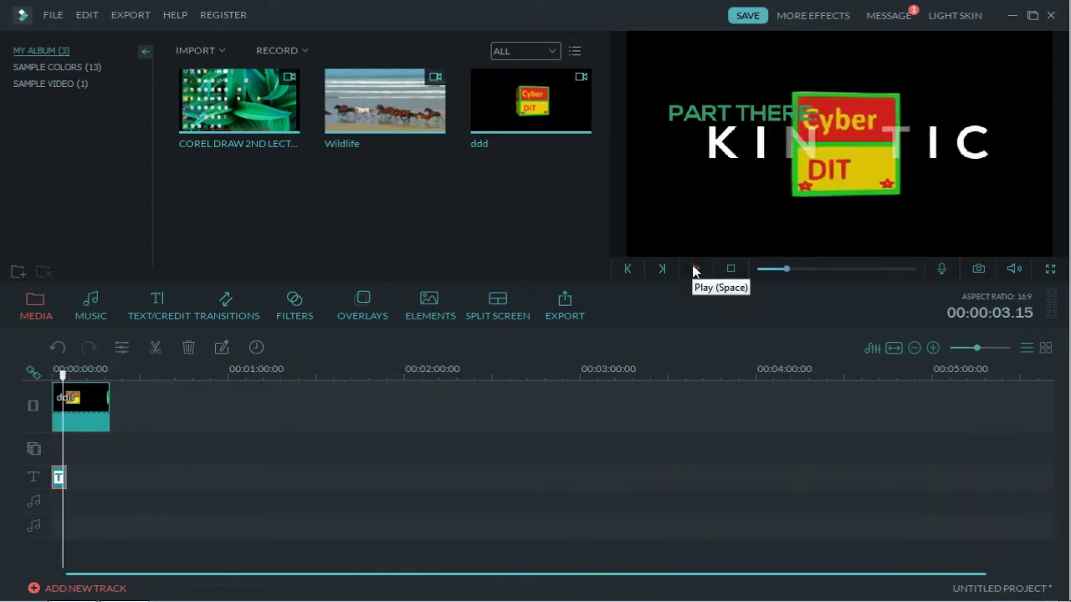
Step: Open the title for editing and examine the text settings of its PART THERE and KINETIC text boxes
double_click(59, 478)
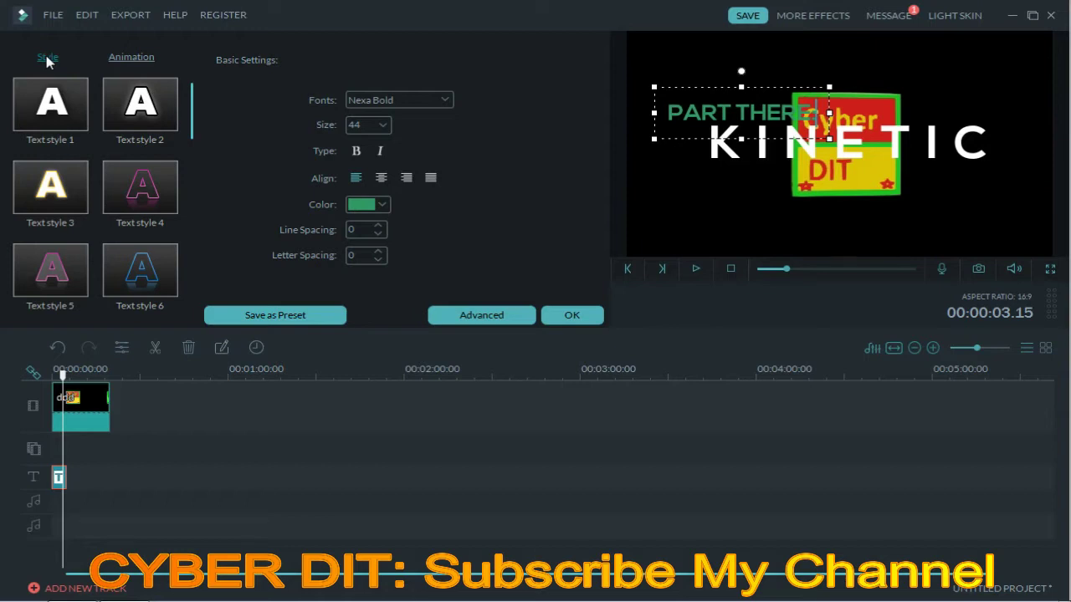
click(50, 95)
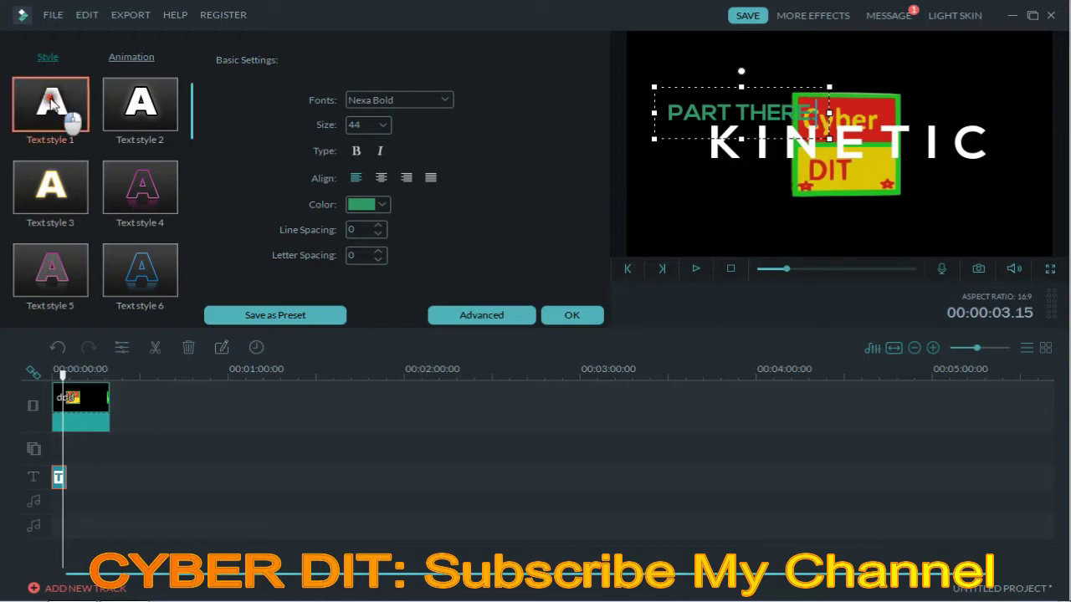
click(720, 144)
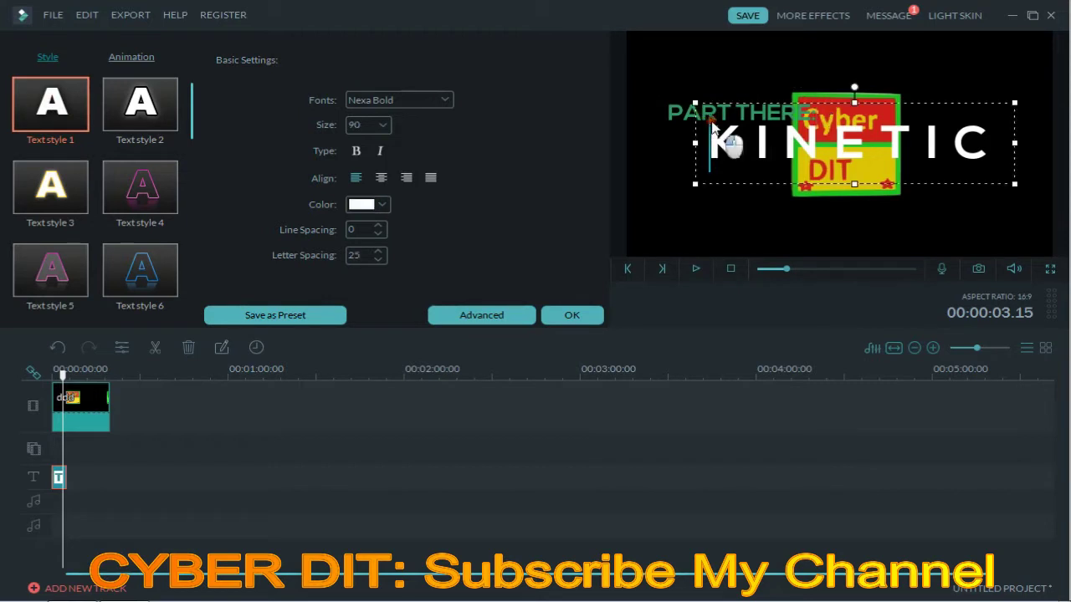
double_click(759, 149)
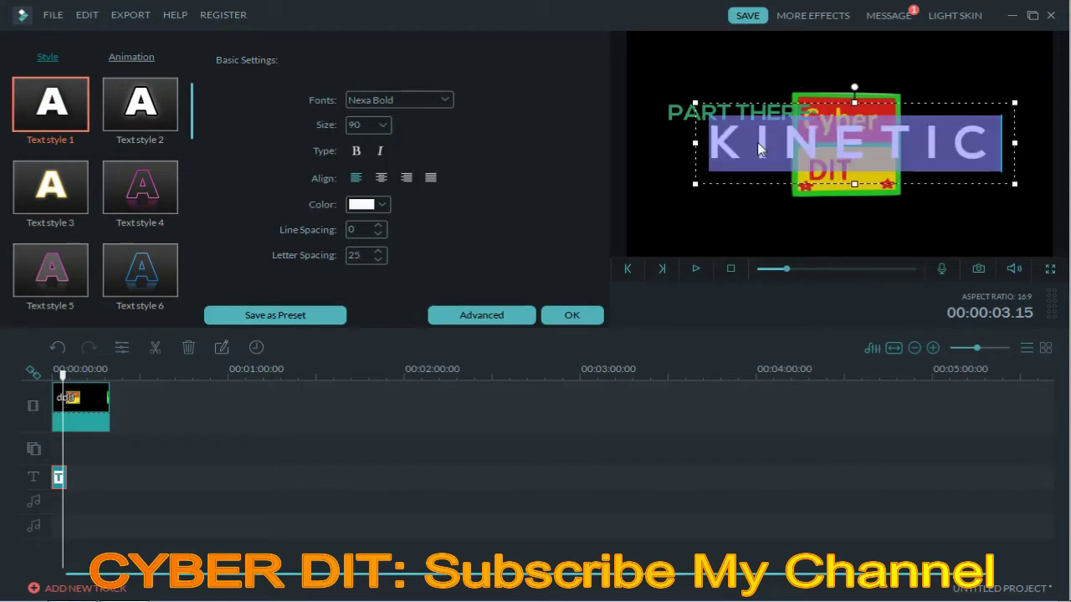
click(684, 113)
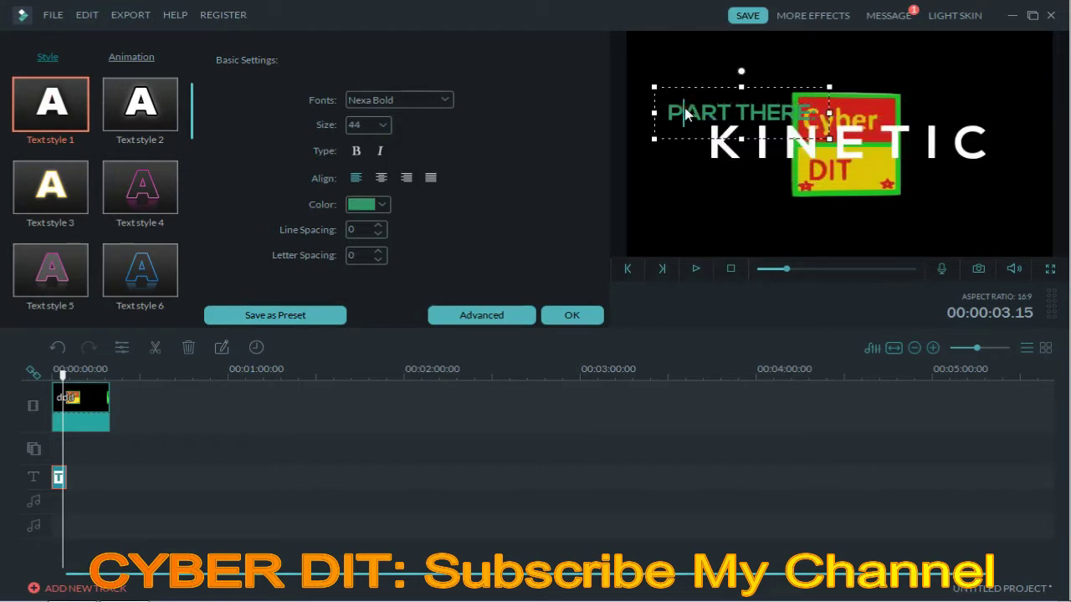
click(727, 152)
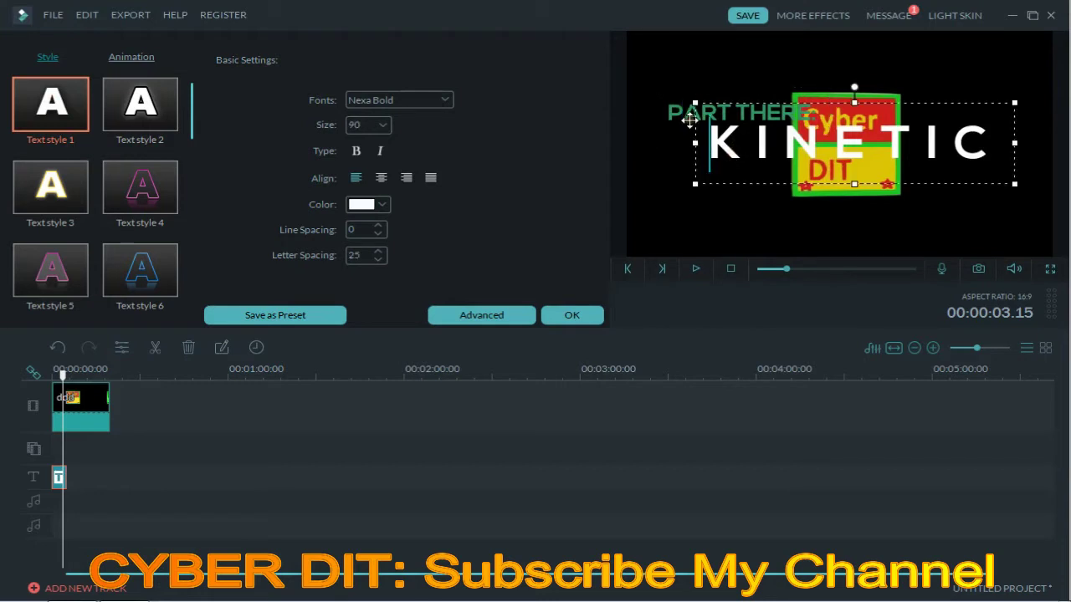
click(689, 120)
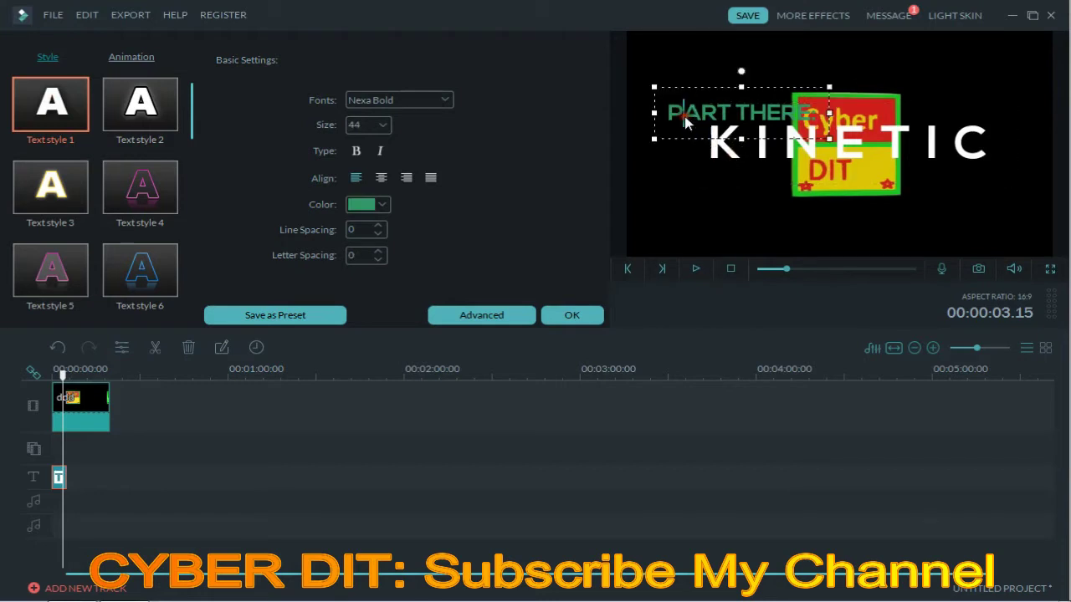
click(726, 158)
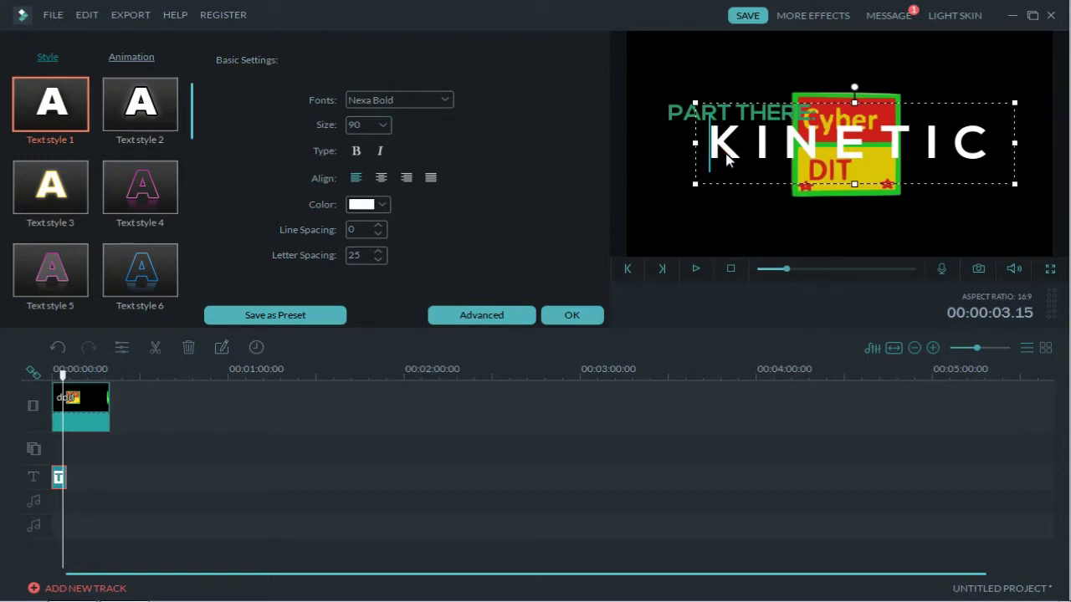
key(End)
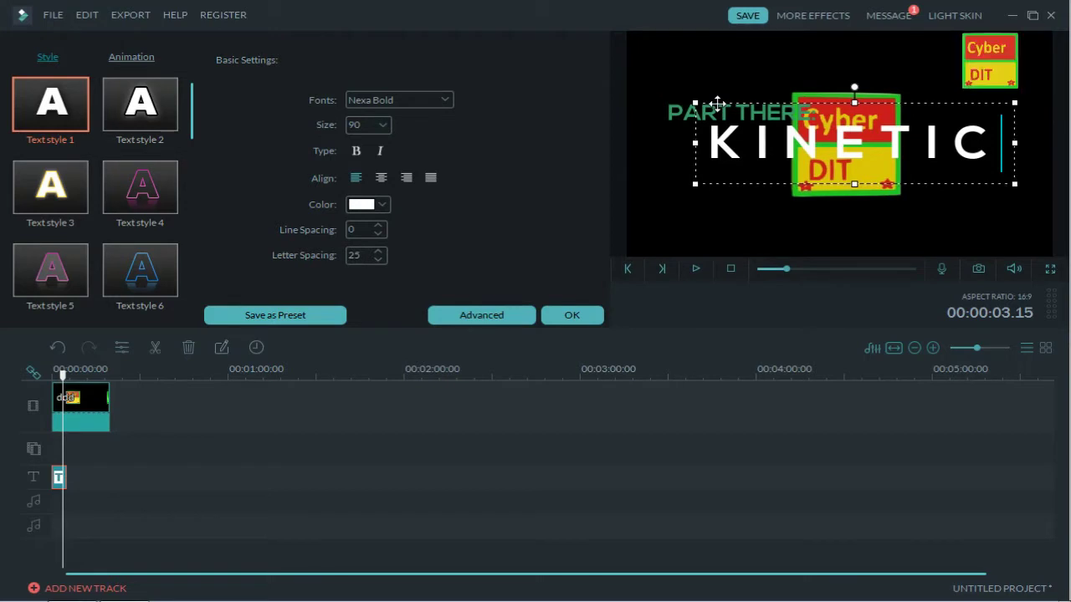
Step: Delete the PART THERE text layer from the title in the advanced text editor and apply the change
click(680, 113)
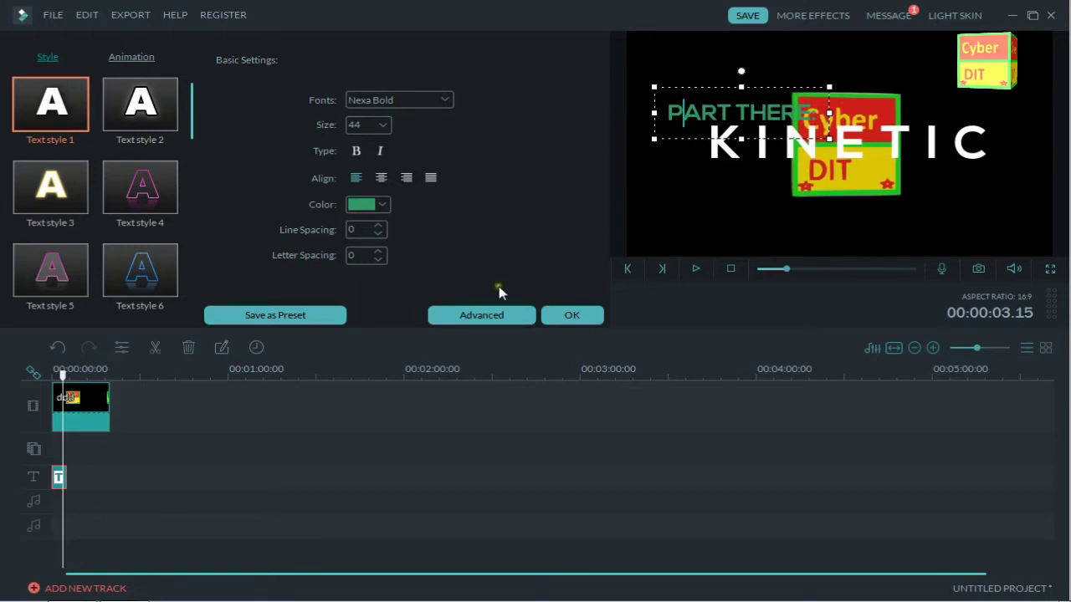
click(484, 315)
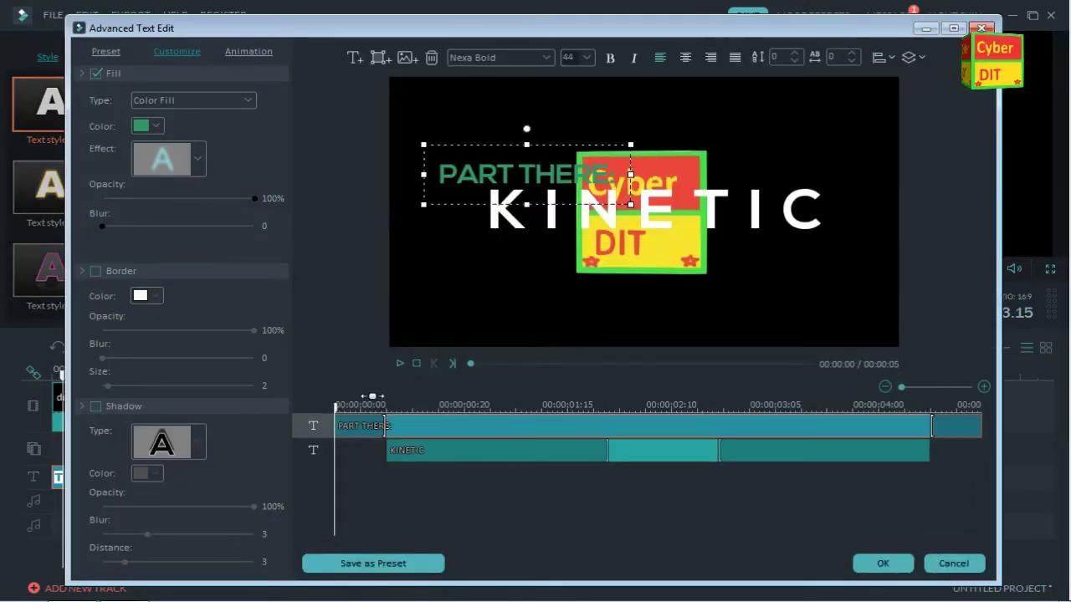
click(437, 451)
click(432, 427)
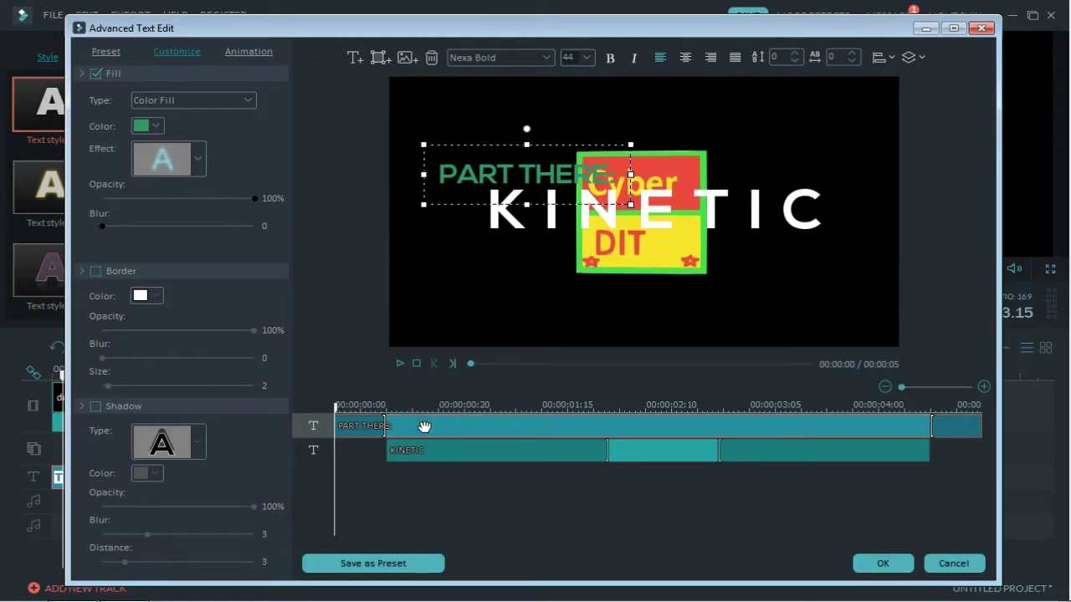
key(Delete)
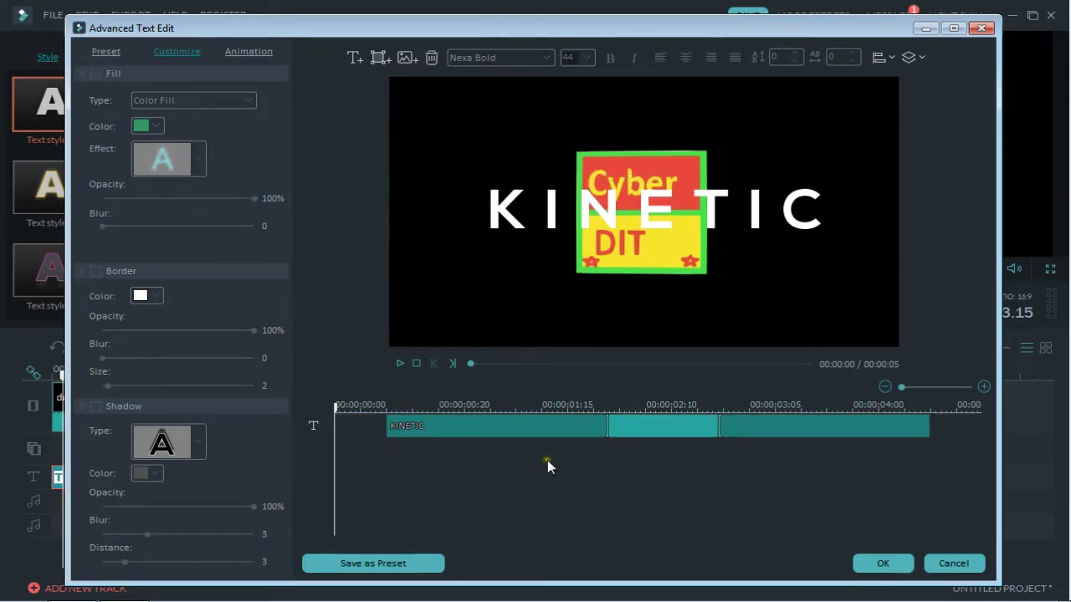
click(862, 558)
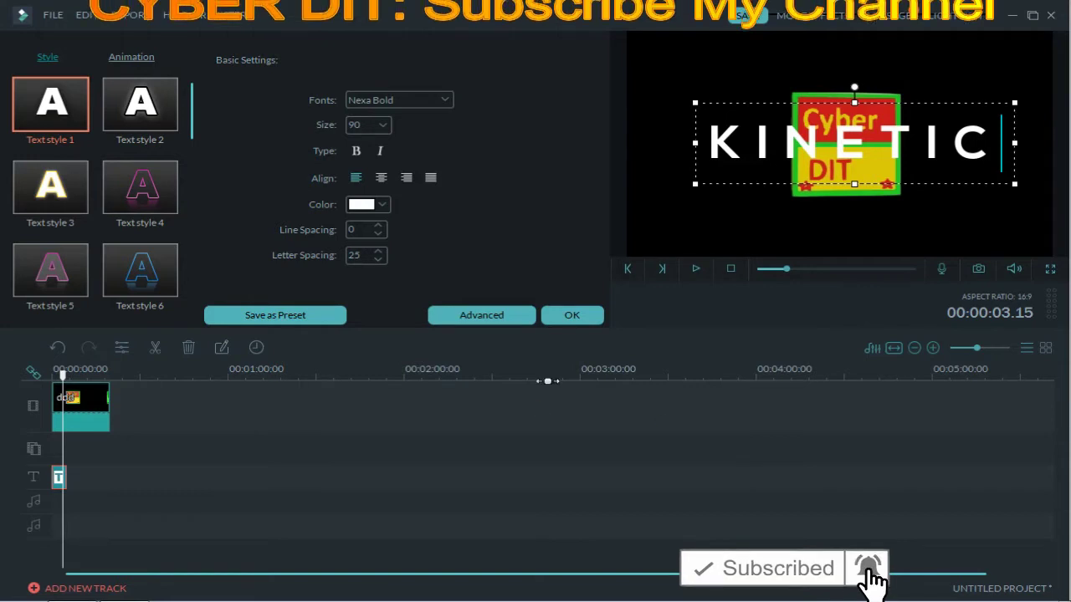
click(574, 316)
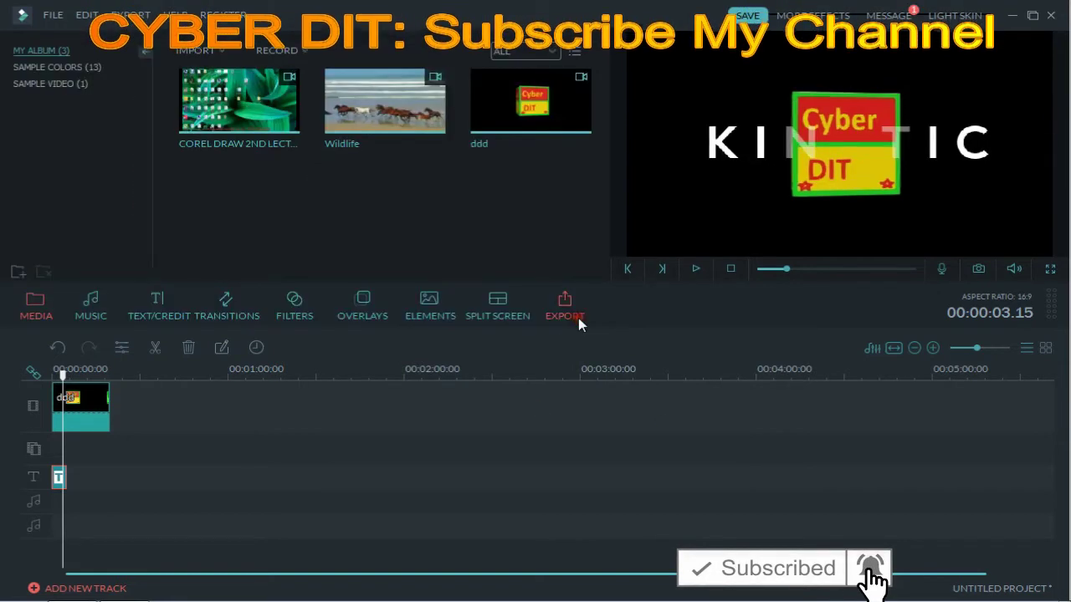
Step: Reopen the title for editing and select the whole KINETIC text
click(171, 318)
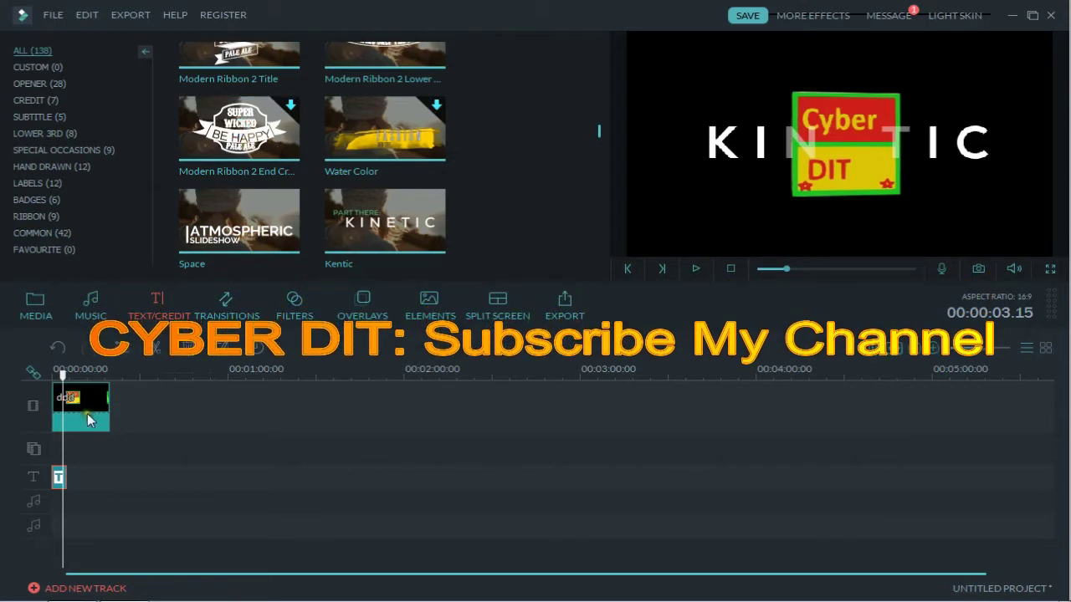
click(220, 347)
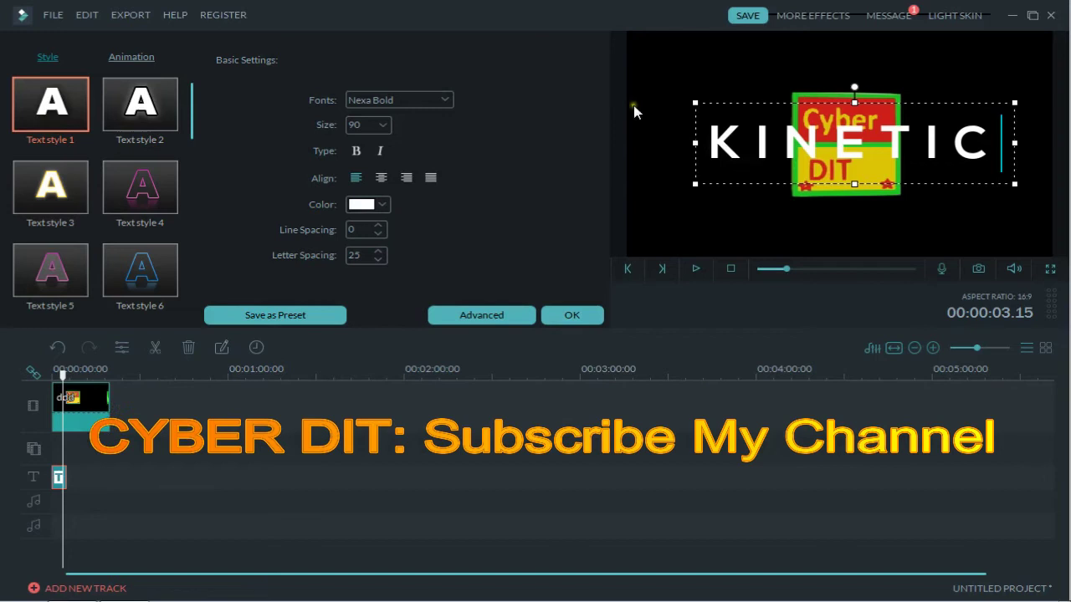
click(712, 144)
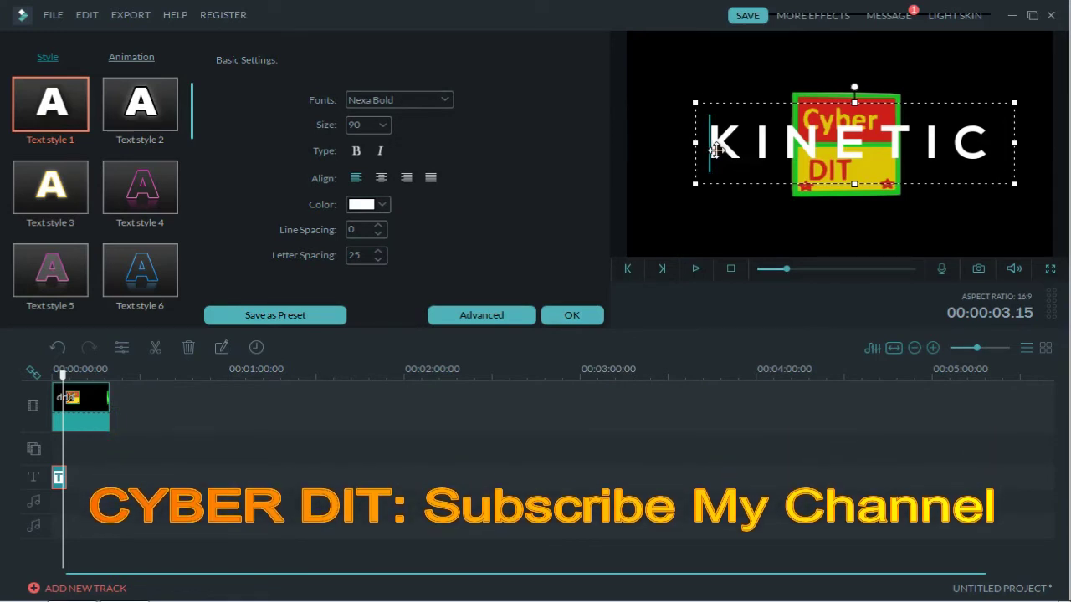
key(ctrl+a)
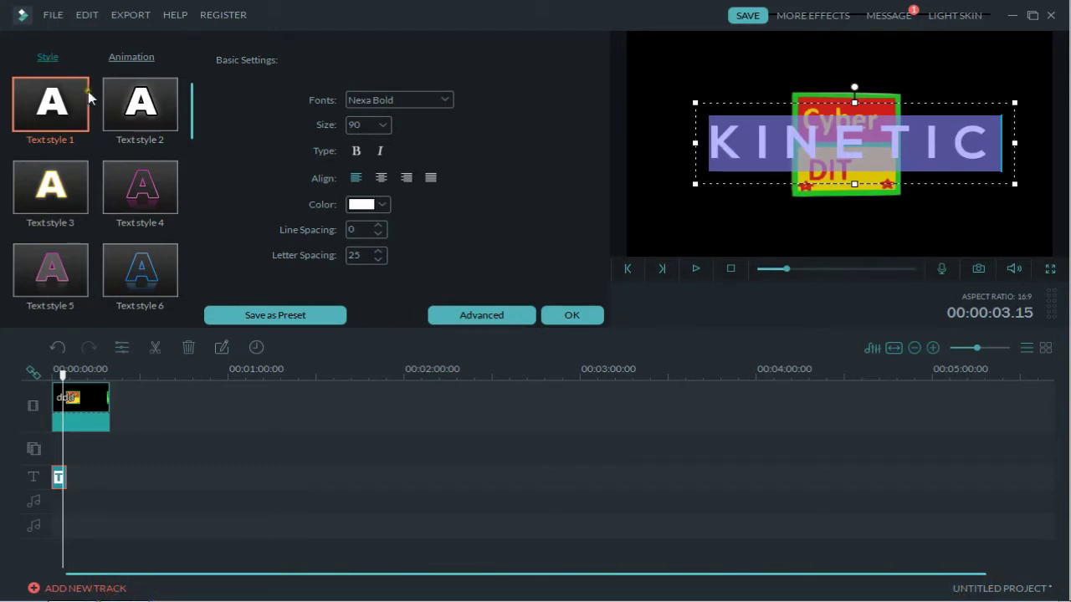
Step: Try Text style 2, Text style 4 and Text style 6 on the KINETIC text
click(130, 101)
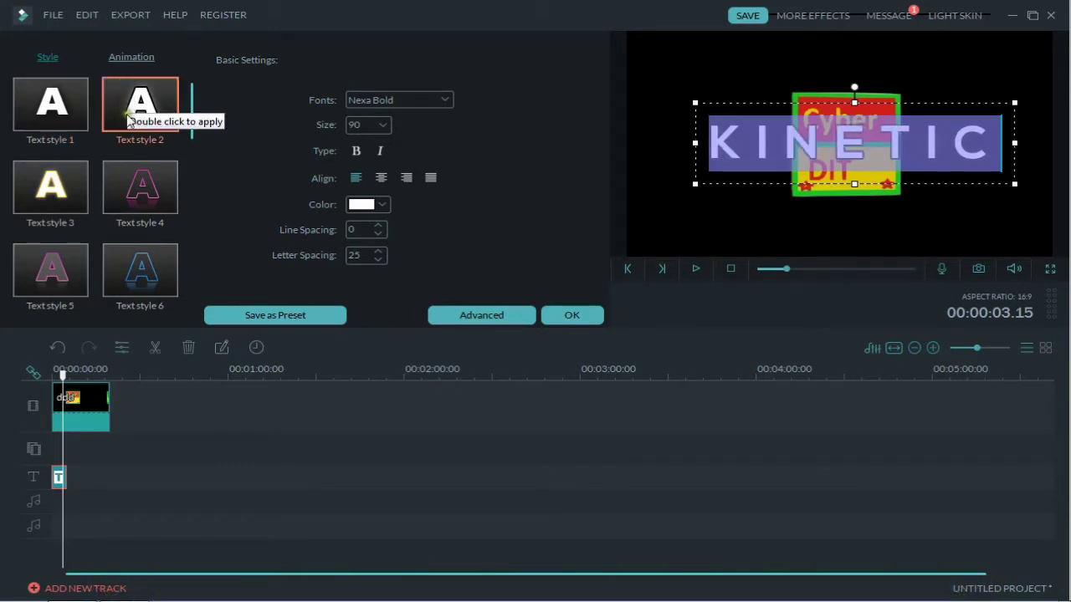
click(130, 173)
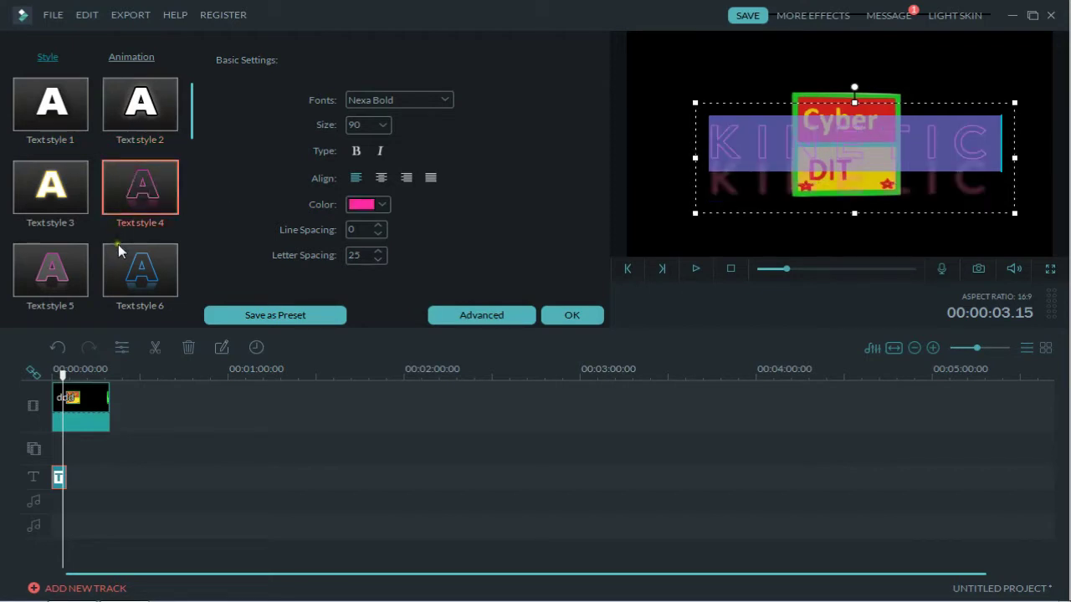
click(124, 281)
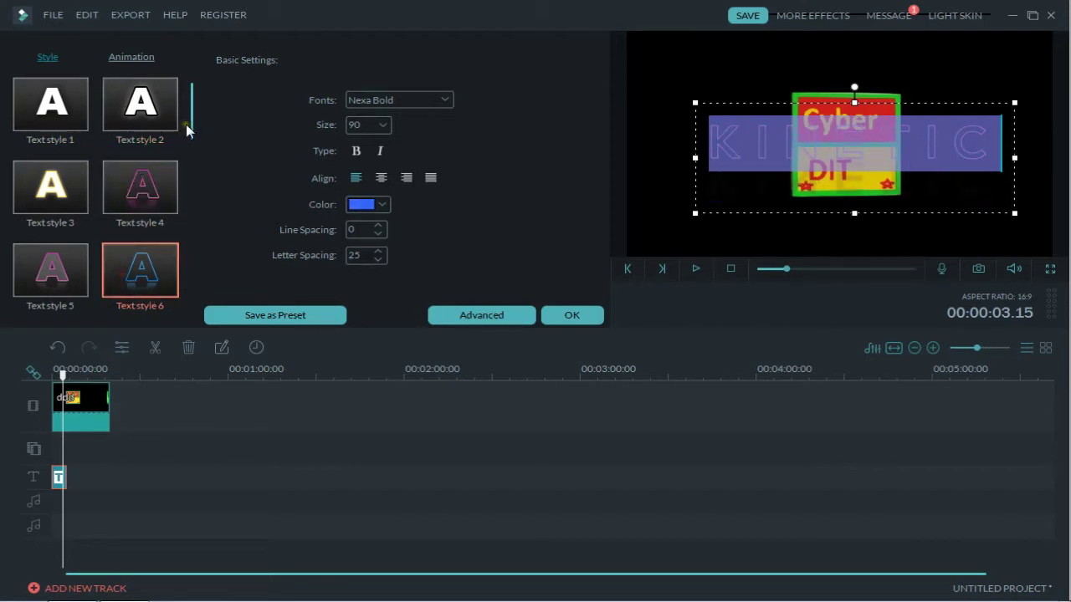
Step: Apply Text style 16 to the KINETIC text after comparing it with Text style 15
drag(187, 126, 191, 222)
click(47, 286)
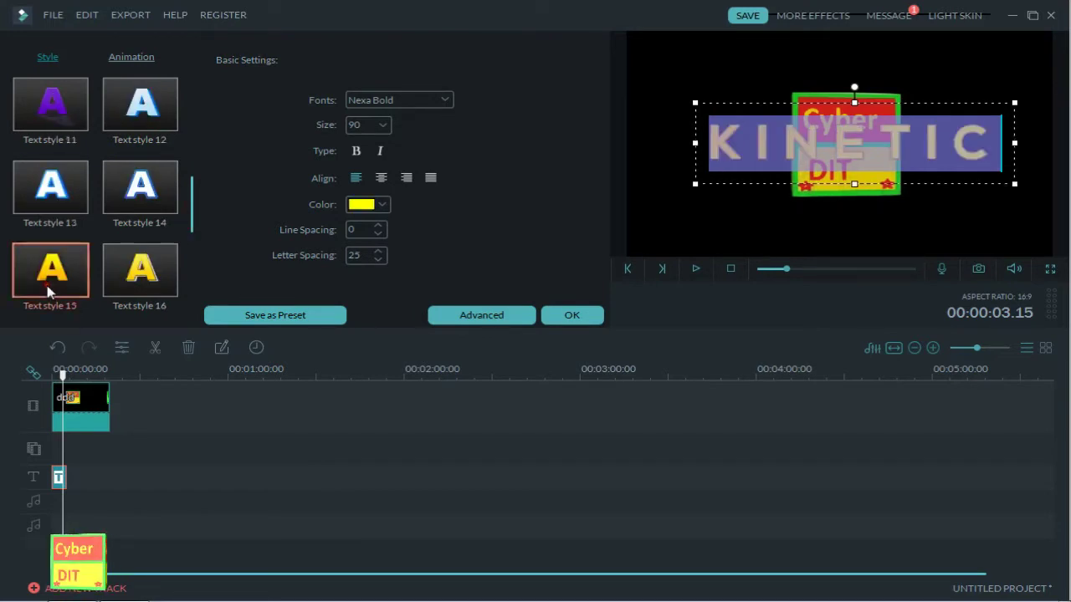
click(743, 143)
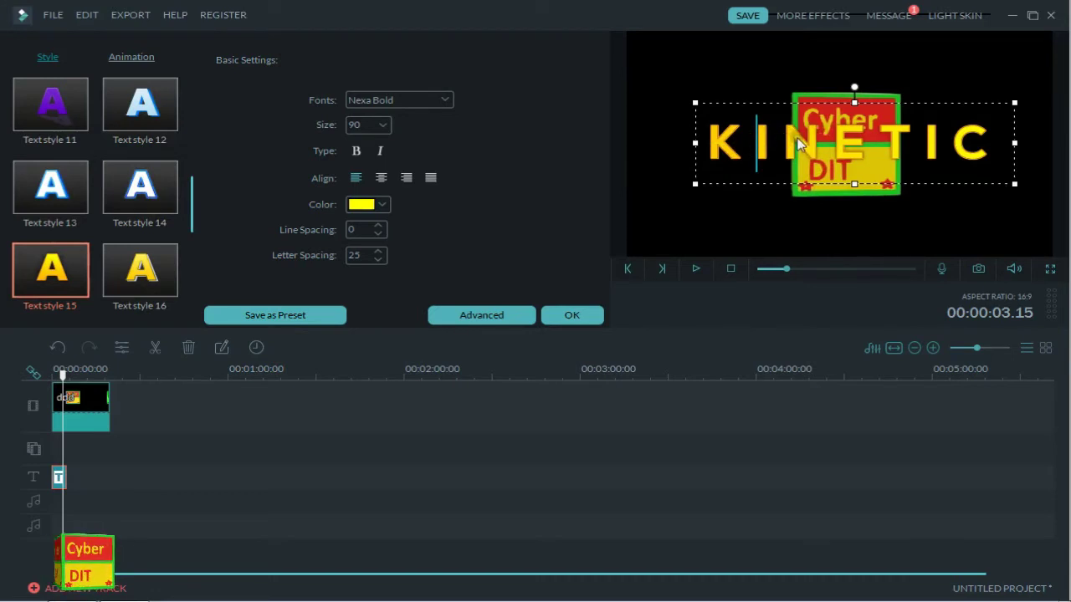
click(146, 283)
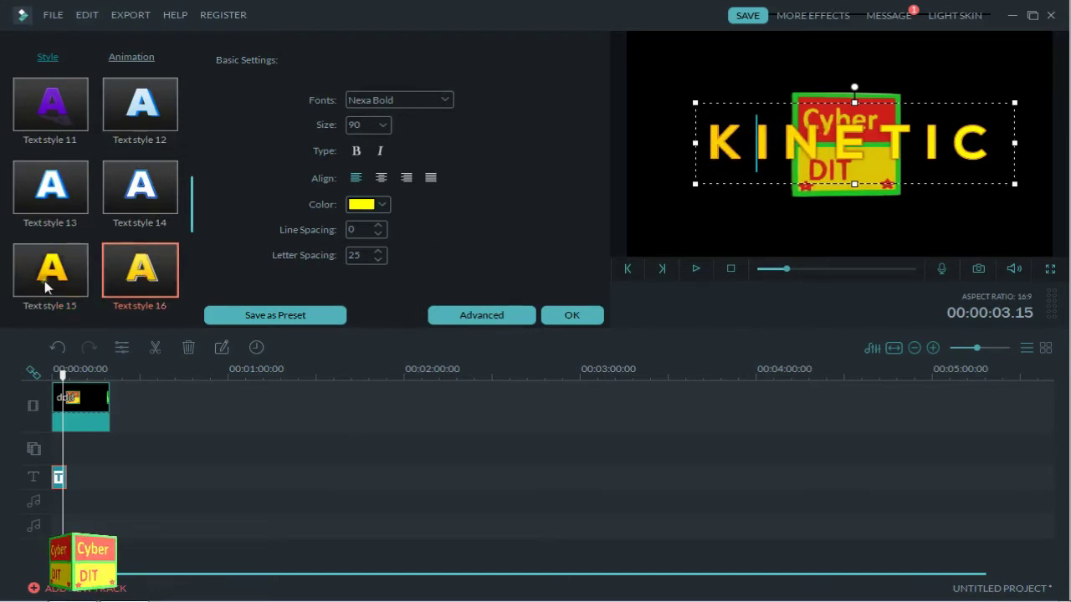
click(50, 288)
click(113, 281)
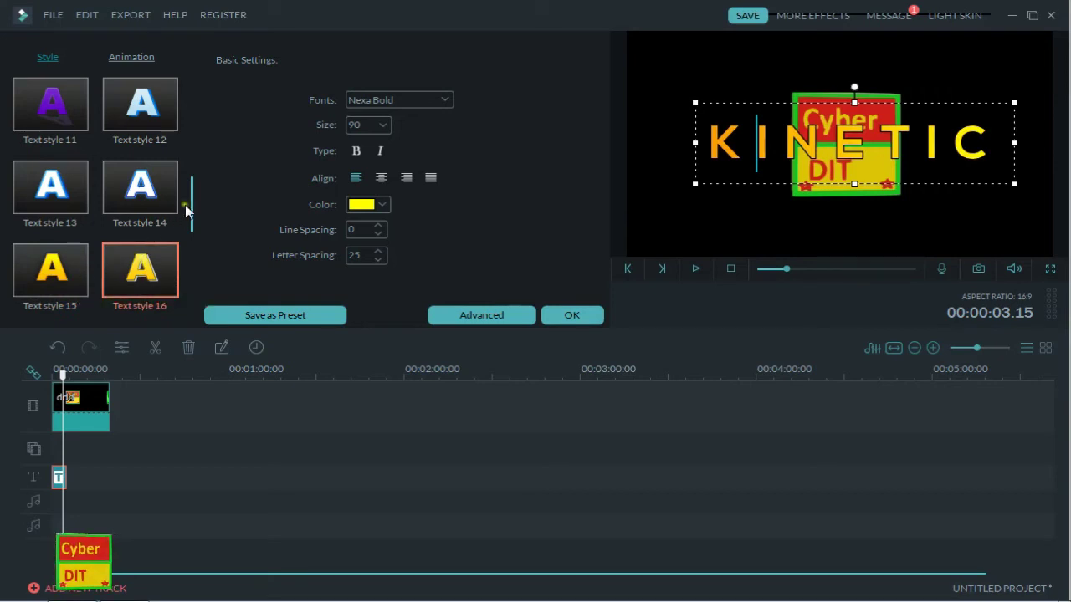
Step: Apply Text style 20 to the KINETIC text after trying Text style 18
drag(192, 216, 190, 258)
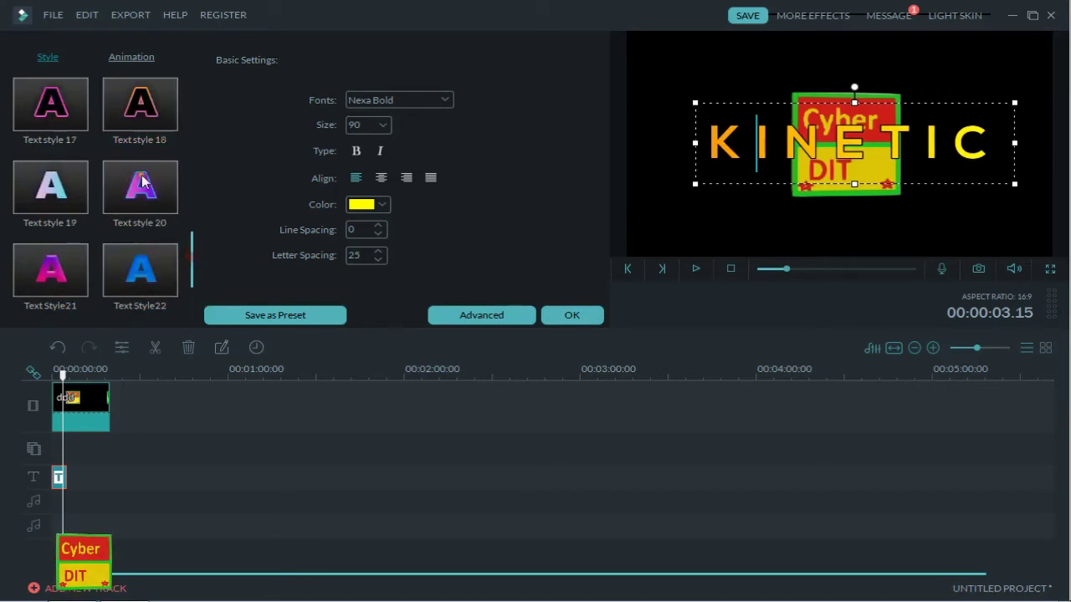
double_click(146, 124)
double_click(121, 186)
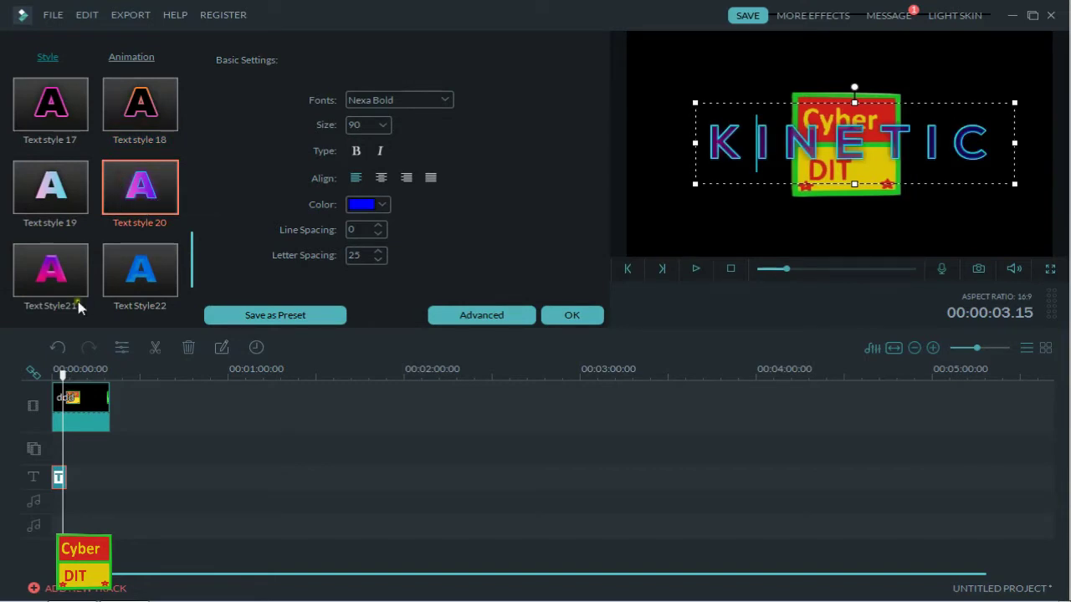
Step: Play the timeline from the start to preview the restyled title, pausing once the title has played
click(34, 379)
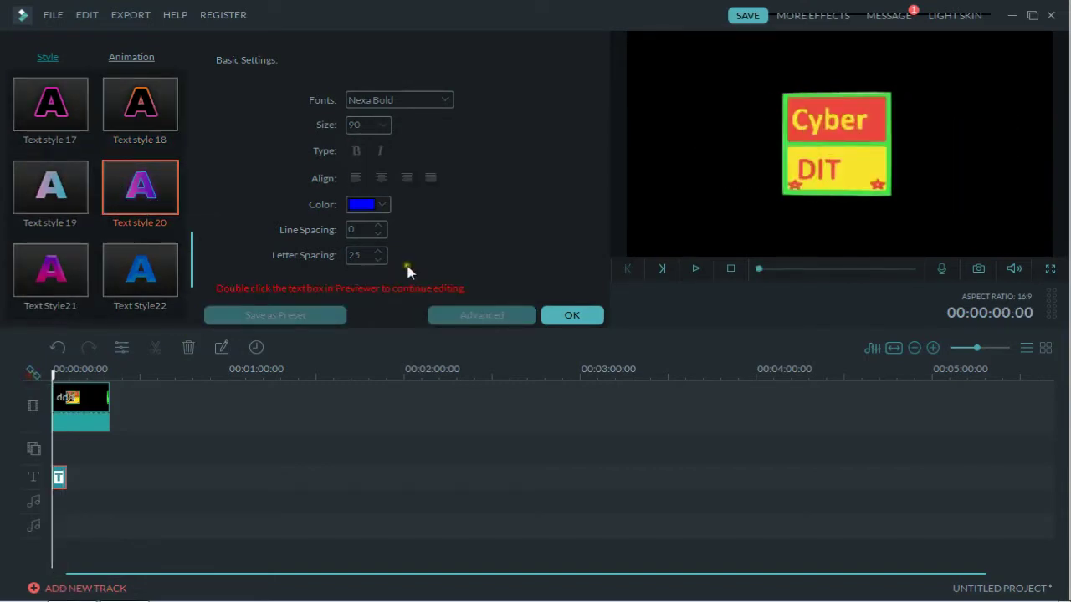
click(698, 269)
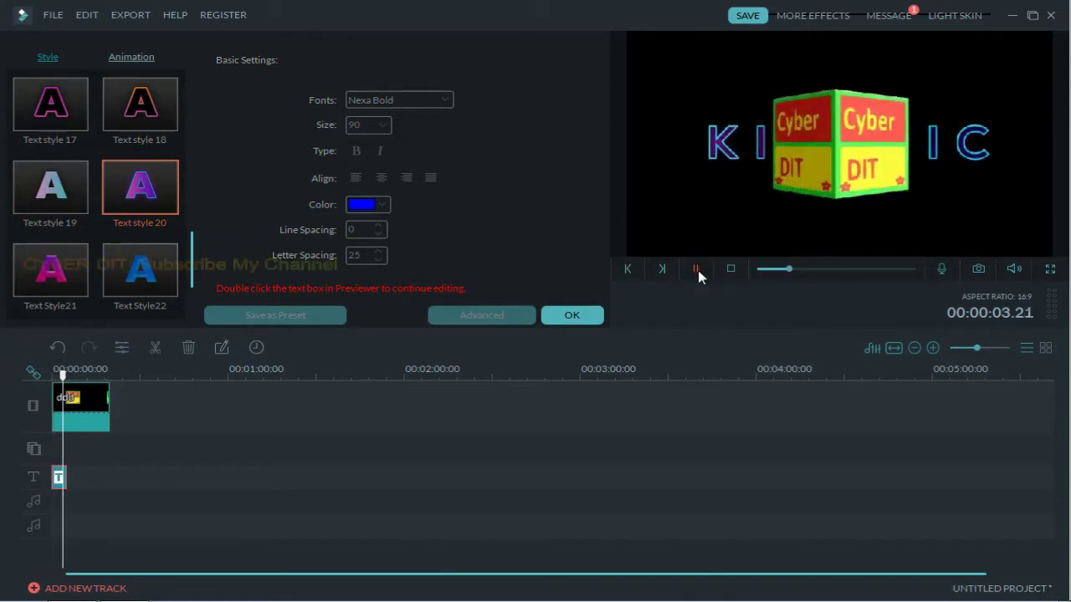
click(698, 269)
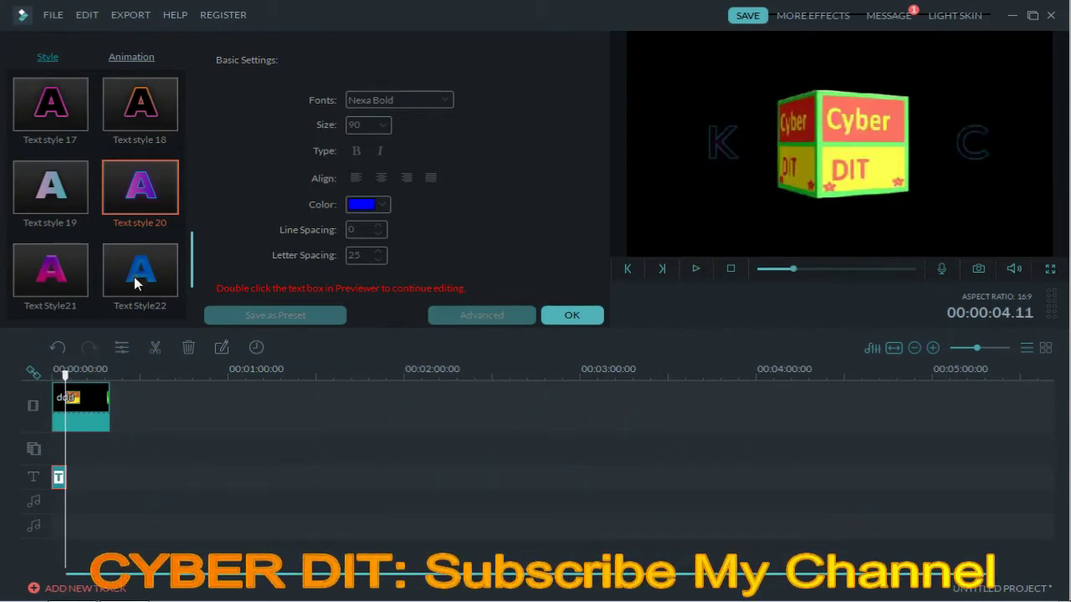
Step: Apply the Pixelate animation to the KINETIC title after trying Right Roll, Left Roll and the Stretch in animation
click(60, 478)
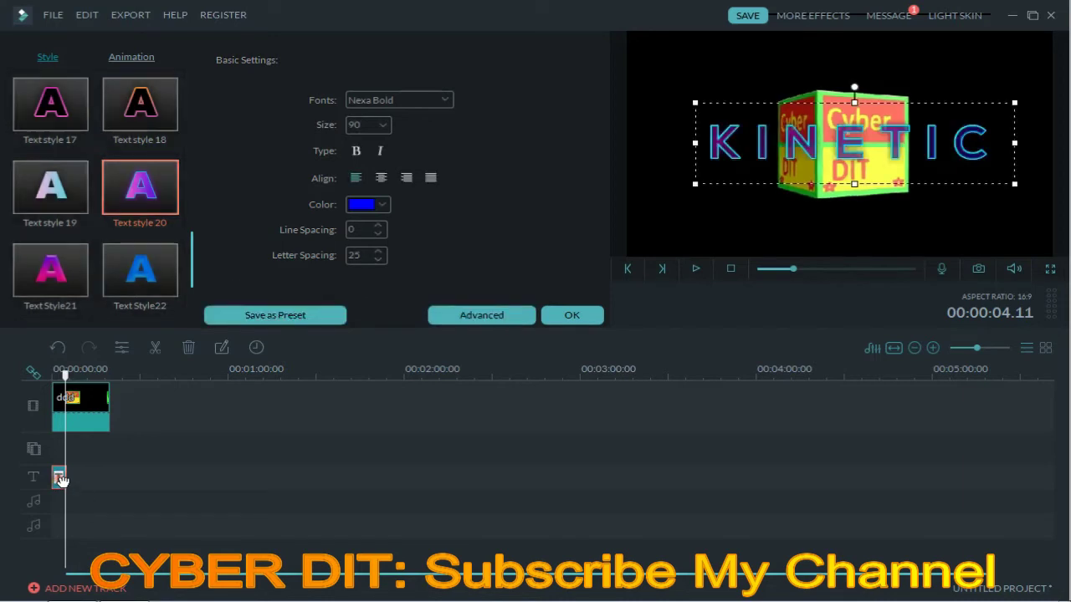
click(129, 58)
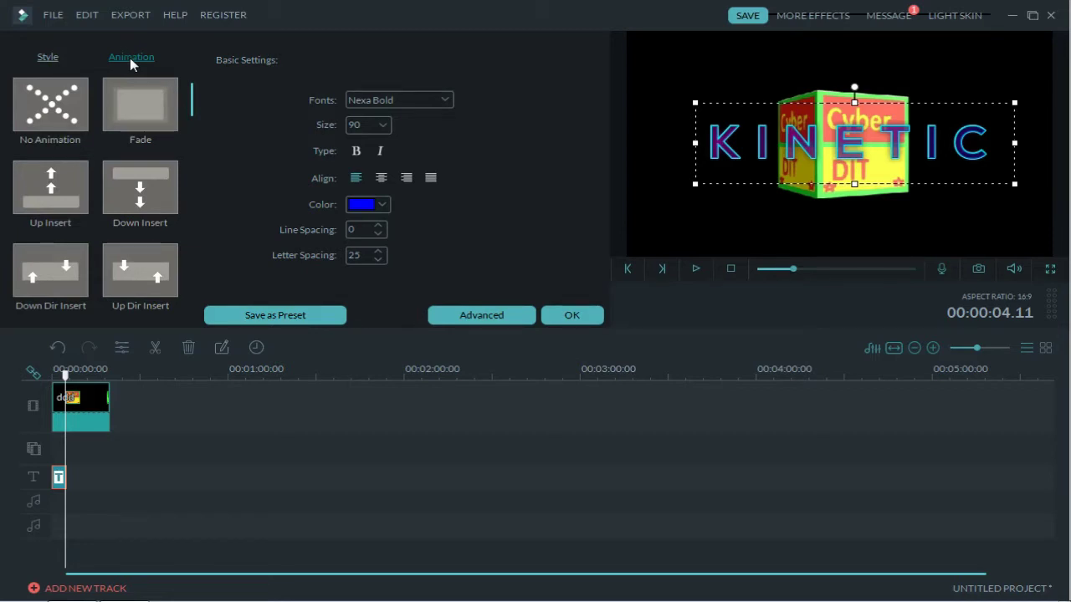
scroll(193, 118, down, 1)
drag(193, 118, 193, 149)
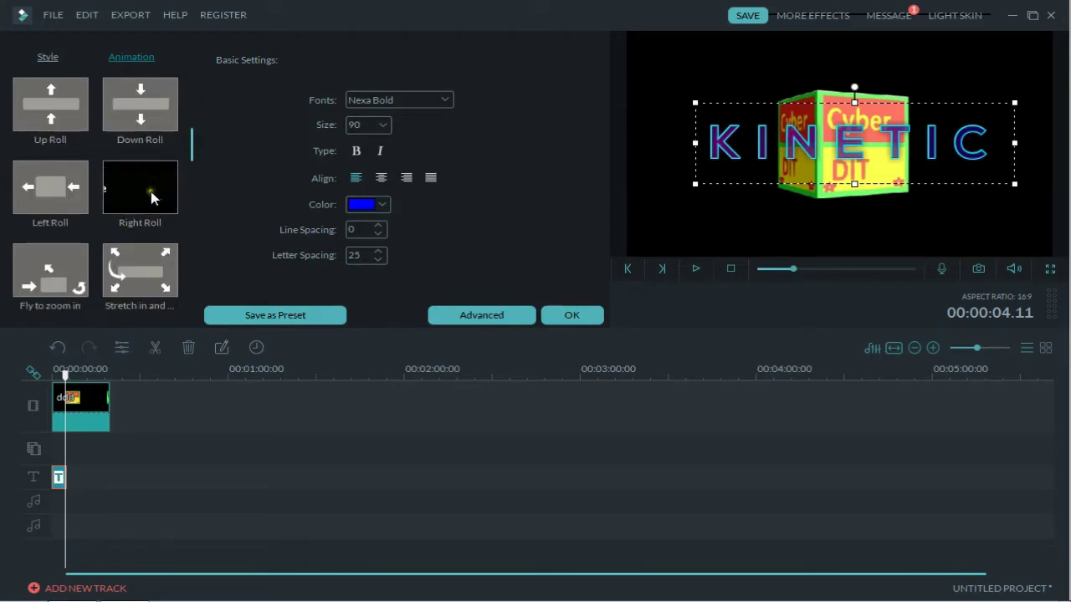
click(151, 198)
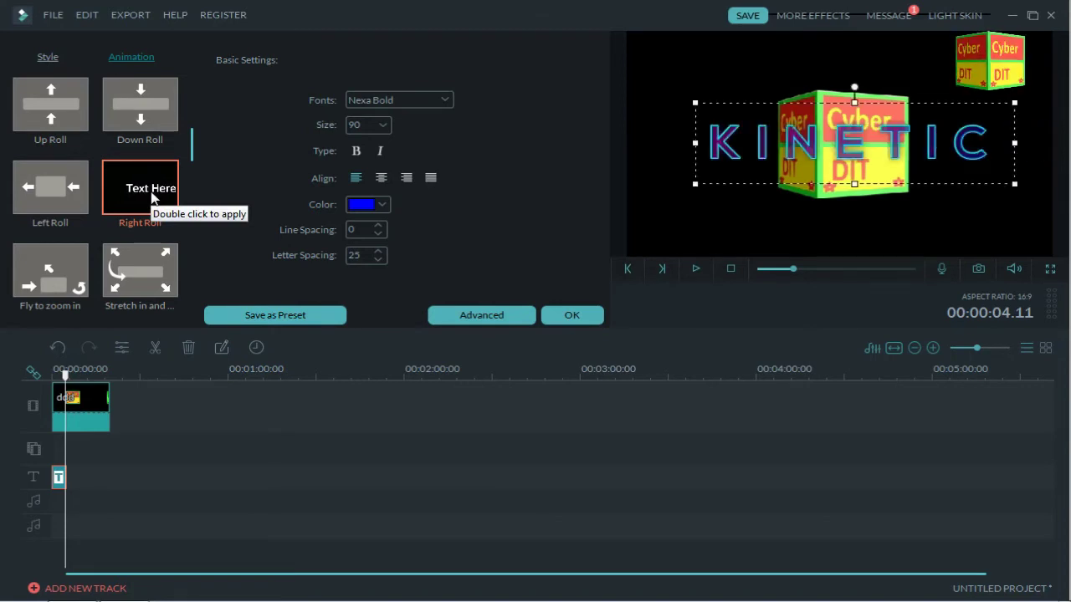
click(64, 202)
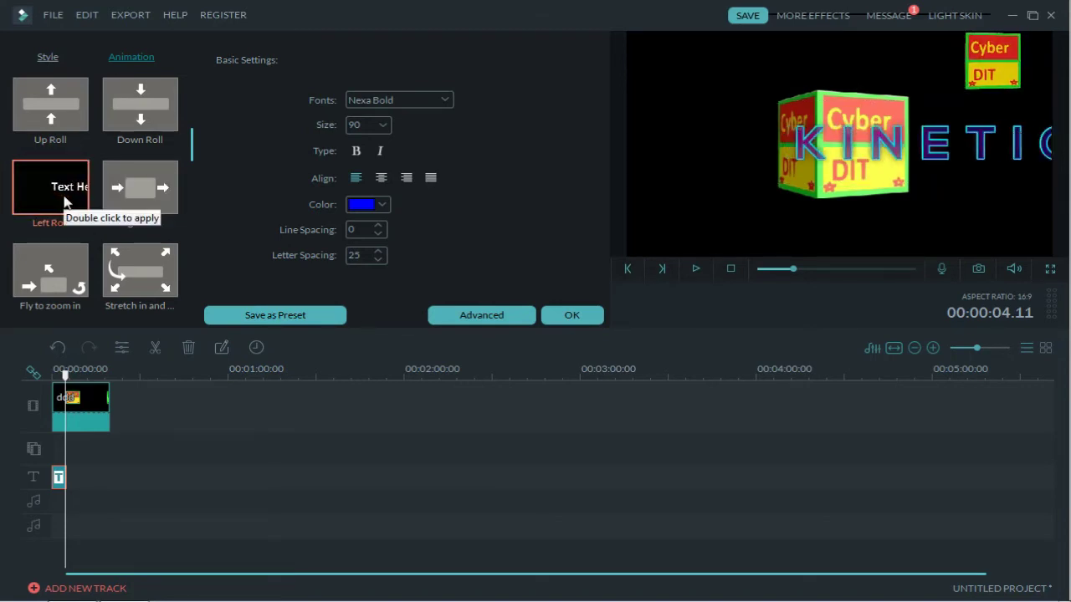
click(130, 268)
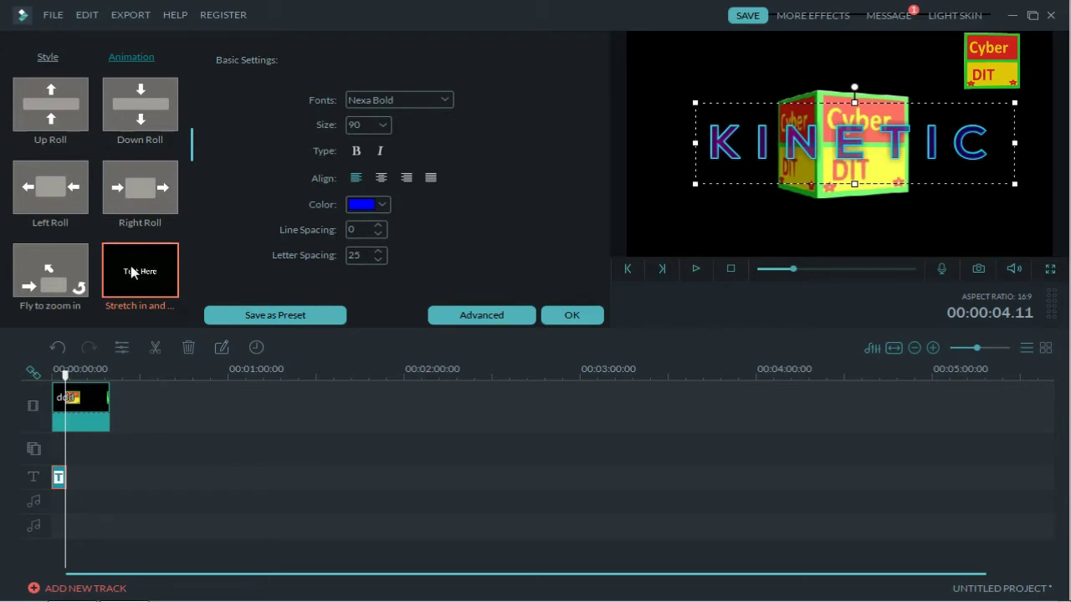
drag(191, 147, 195, 220)
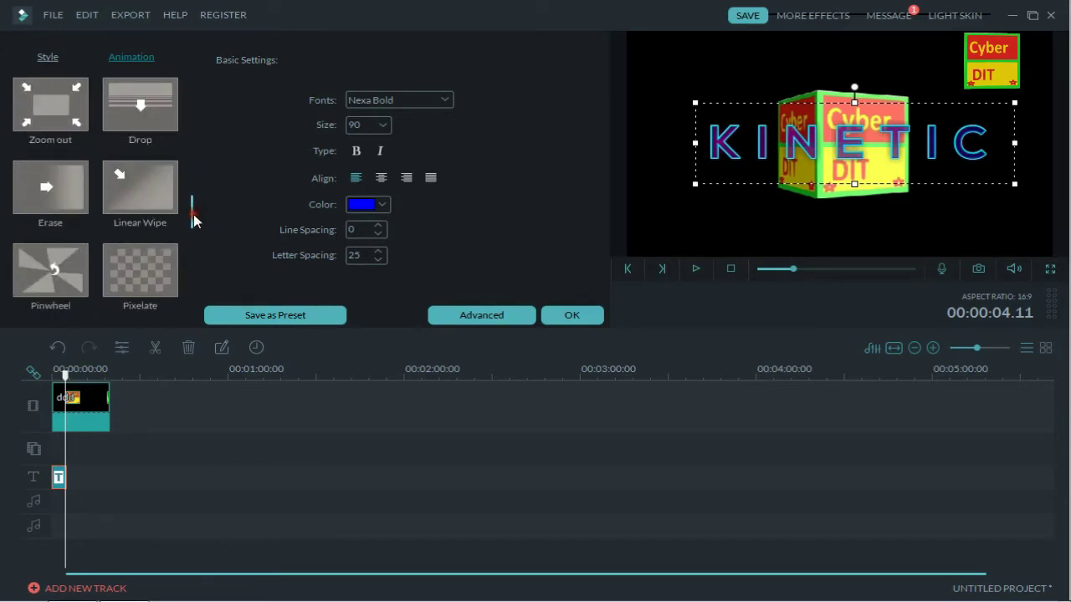
click(149, 266)
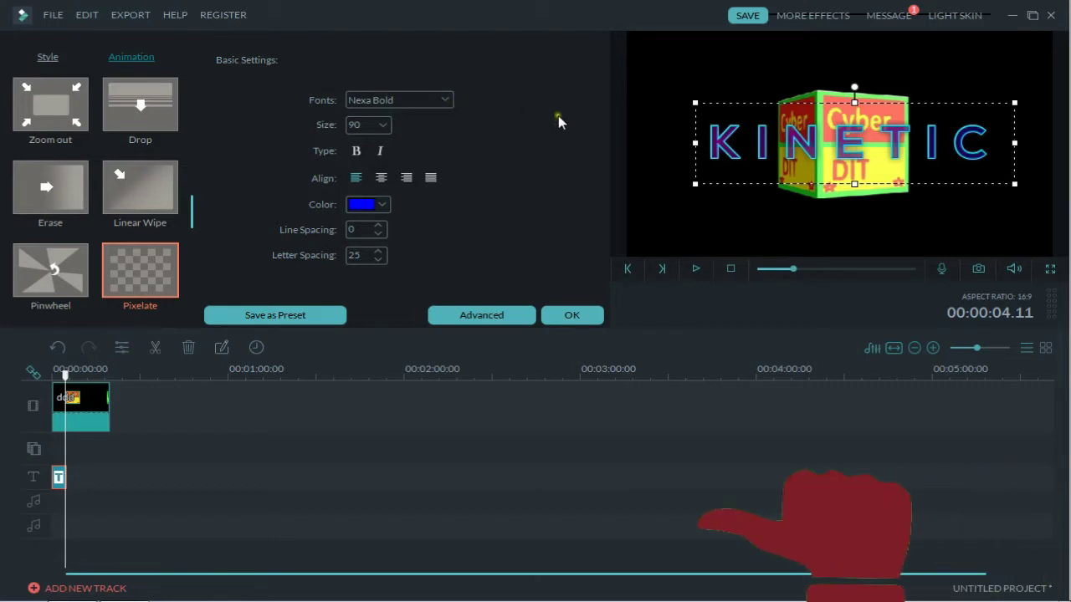
Step: Replace the KINETIC text in the title with "cyber computer"
click(925, 147)
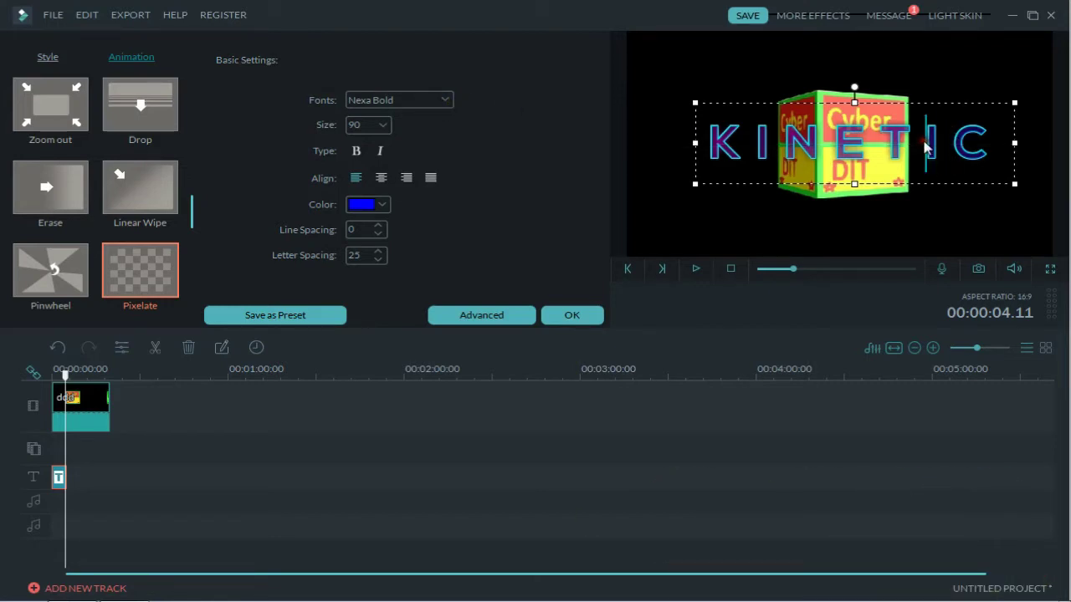
key(Delete)
key(Delete)
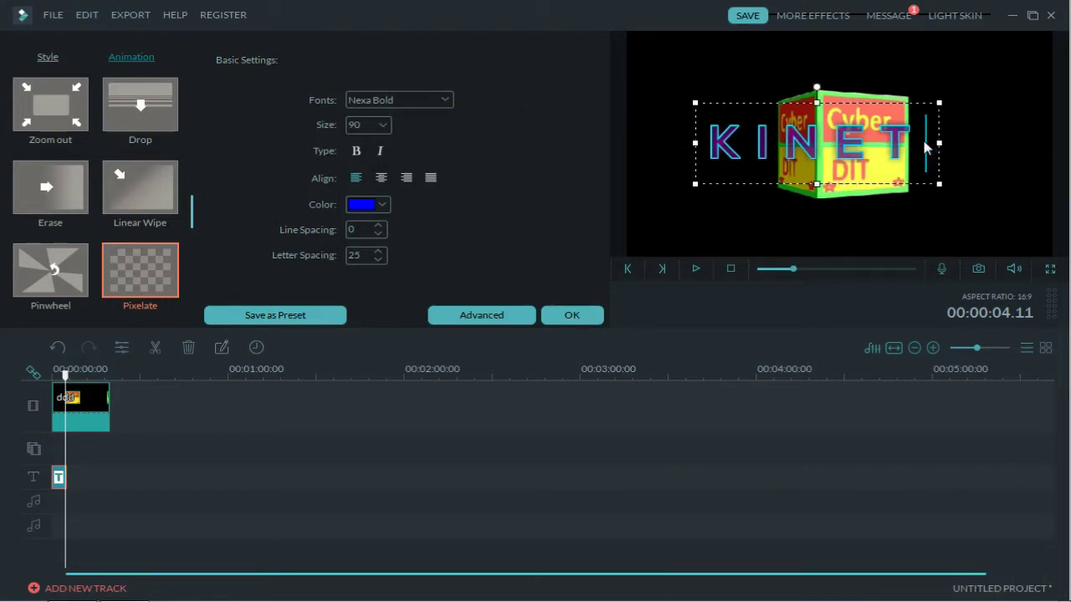
key(Left)
key(Delete)
key(Delete)
key(Delete)
key(Delete)
key(Delete)
text(cyber co)
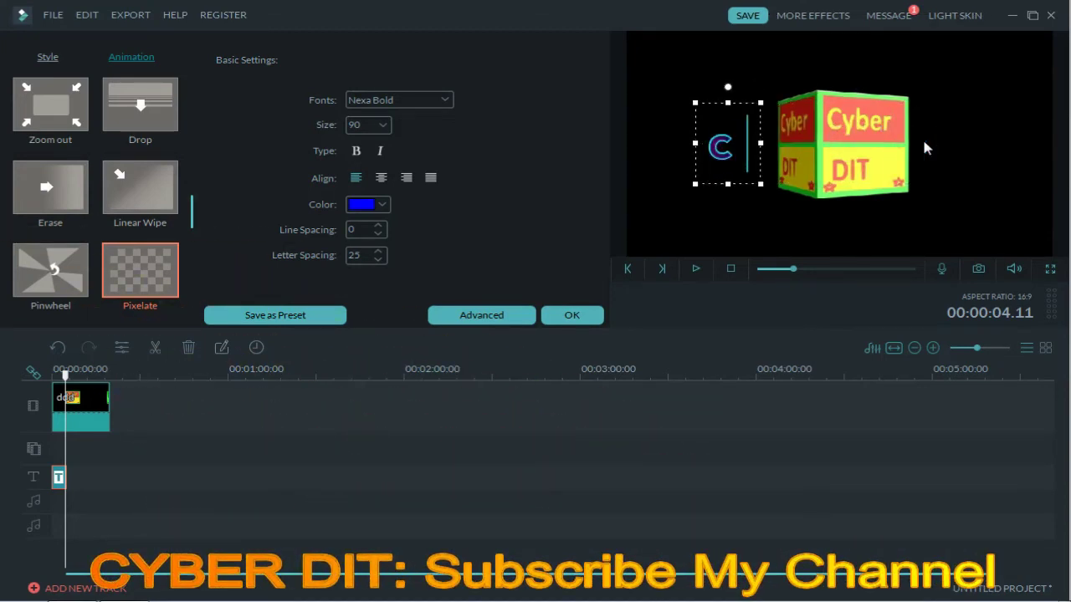
text(mputer)
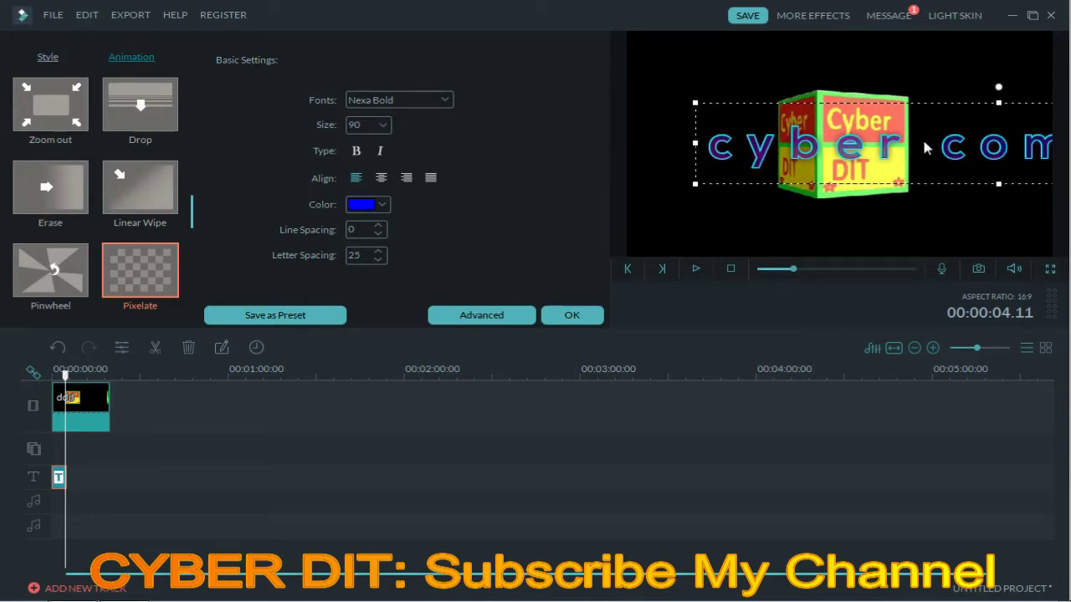
Step: Delete the word "computer" and the trailing space from the title, leaving only "cyber"
key(Left)
key(Left)
key(Left)
key(Left)
key(Left)
key(Left)
key(Left)
key(BackSpace)
key(Delete)
key(Delete)
key(Delete)
key(Delete)
key(Delete)
key(Delete)
key(Delete)
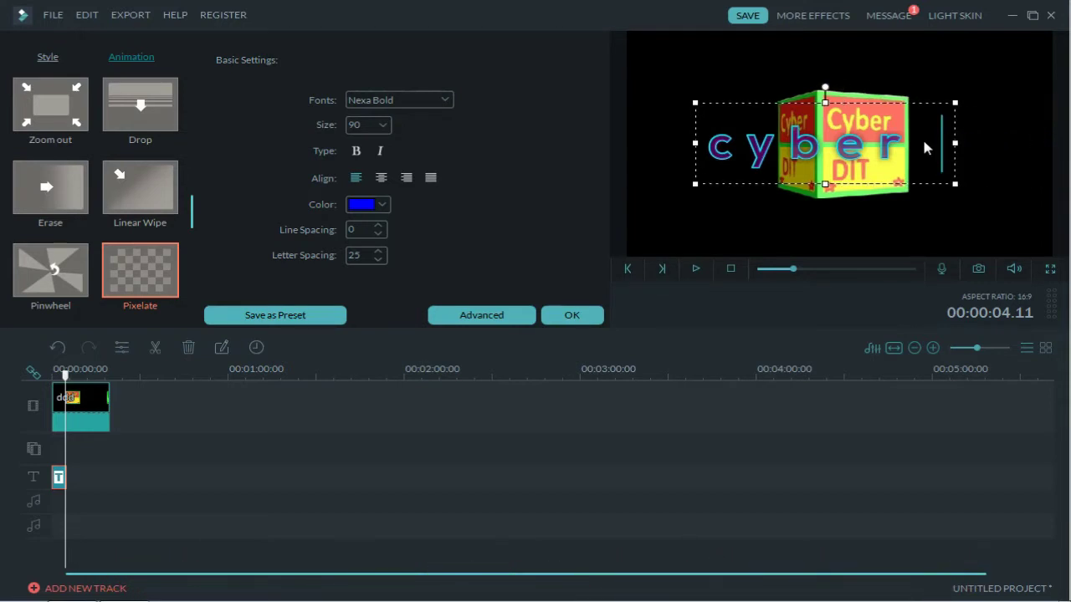
key(BackSpace)
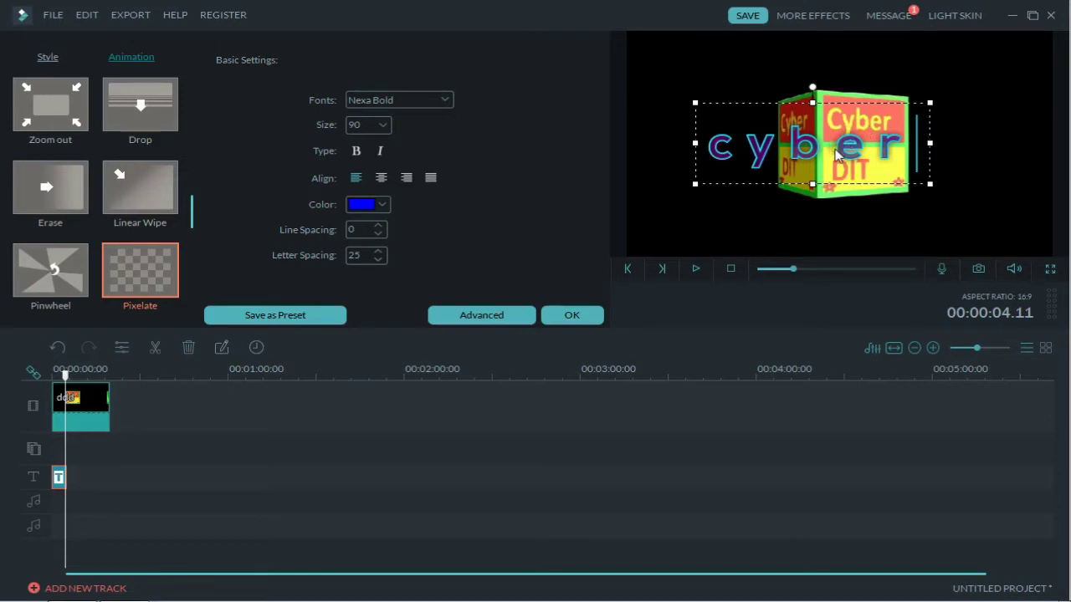
Step: Set the font of the whole cyber text to Aharoni Bold after trying Nyala and Palatino Linotype
double_click(836, 154)
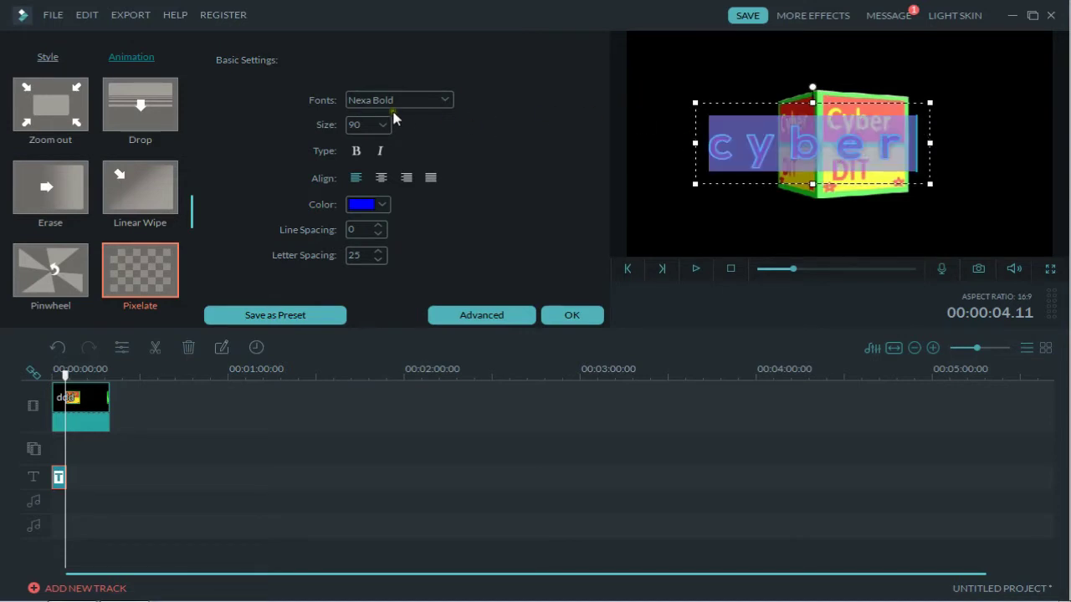
click(443, 100)
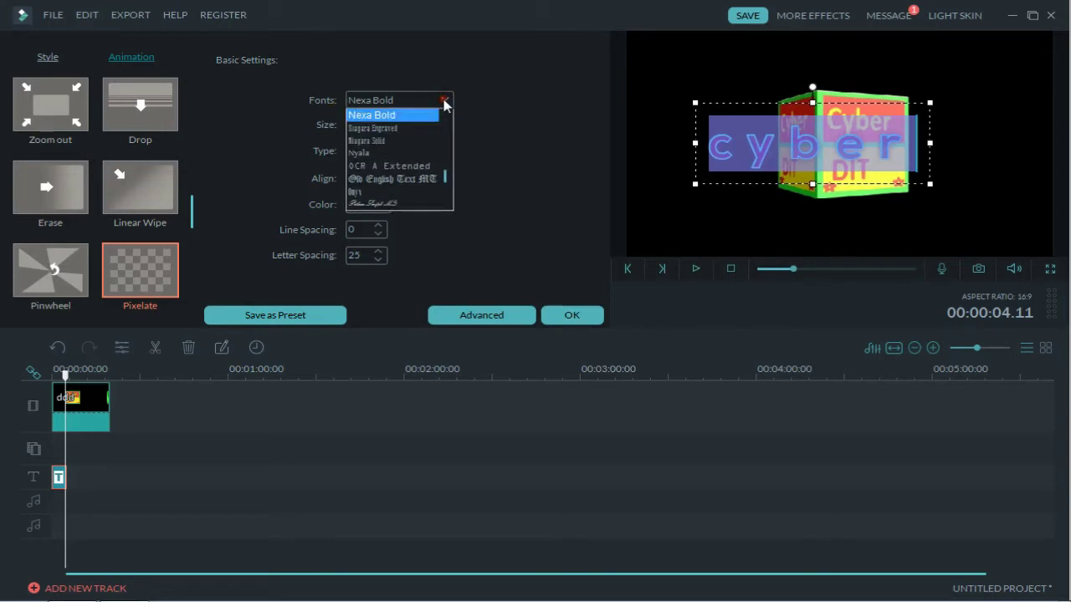
click(376, 154)
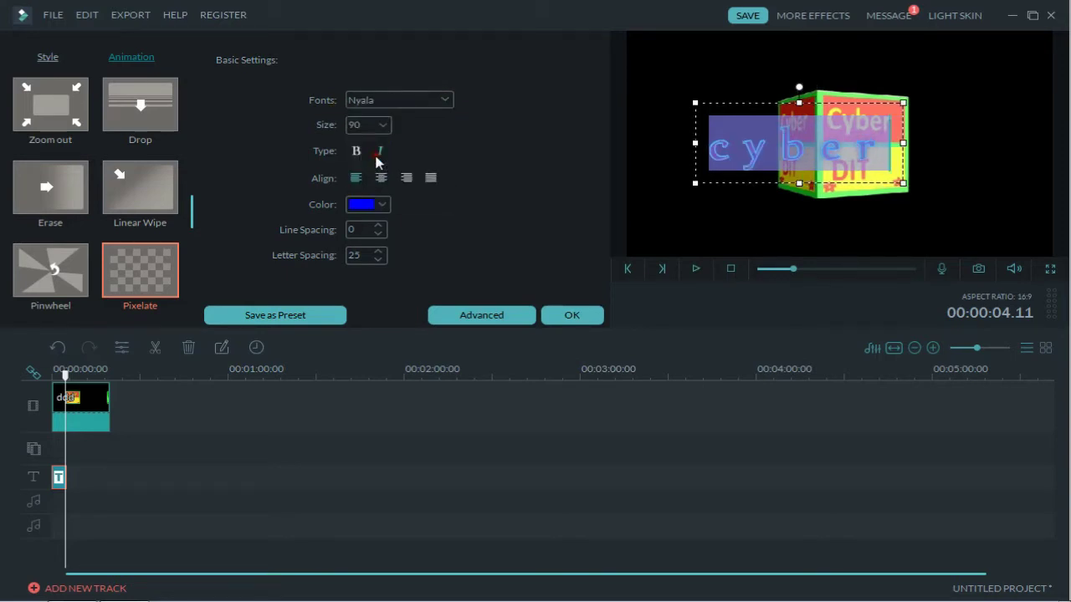
click(435, 105)
click(376, 177)
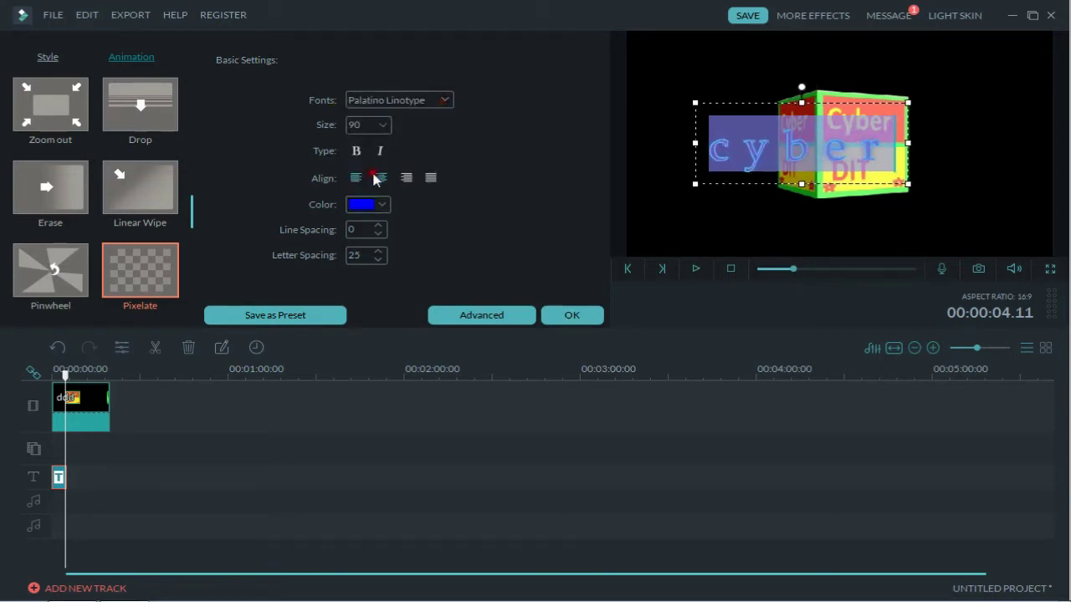
click(444, 101)
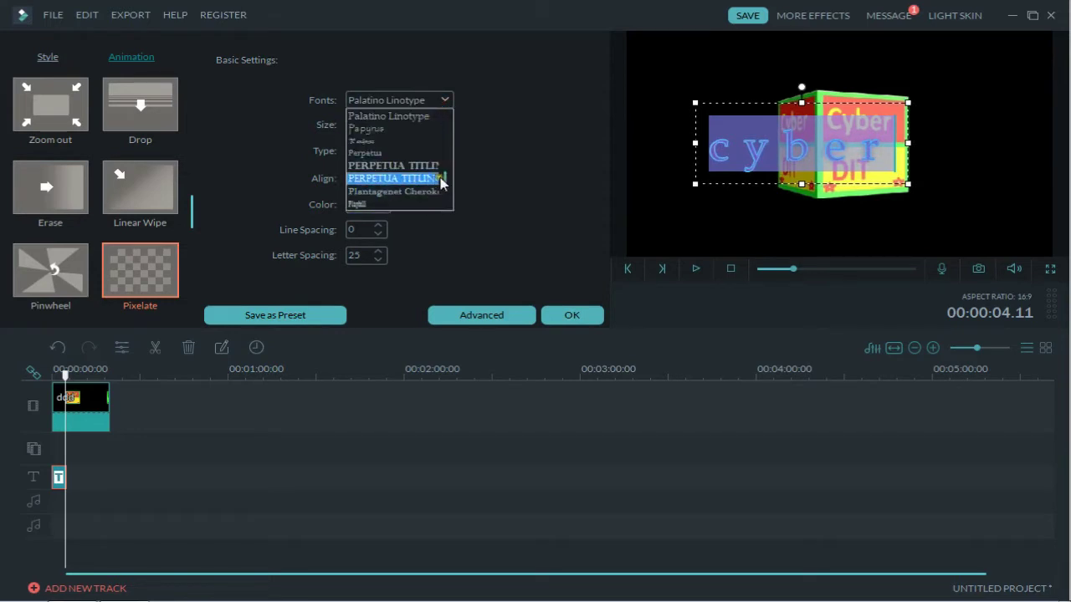
scroll(448, 147, up, 10)
scroll(447, 146, up, 5)
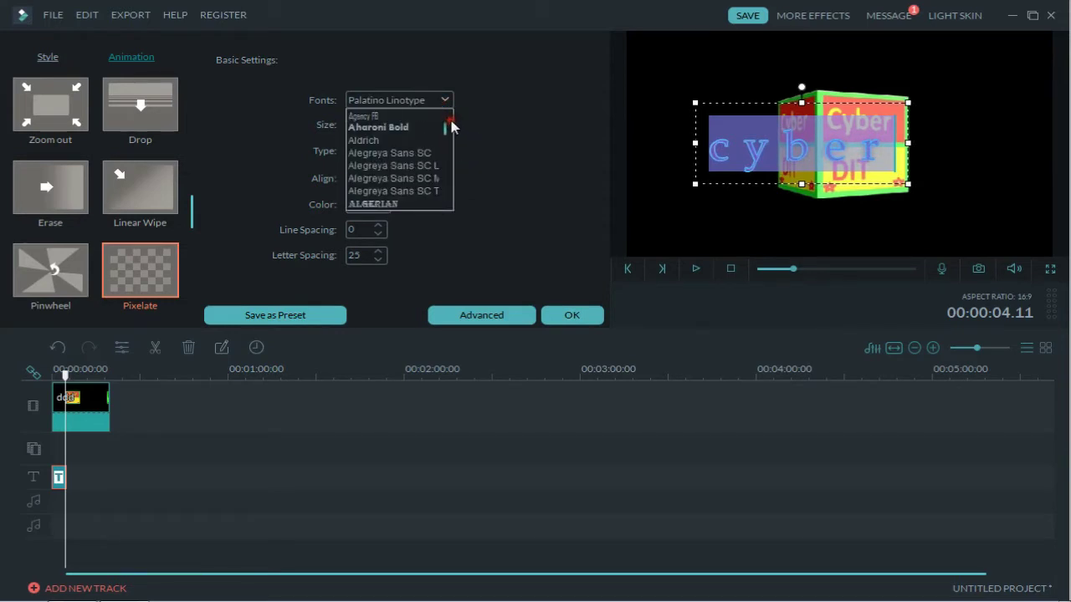
click(406, 131)
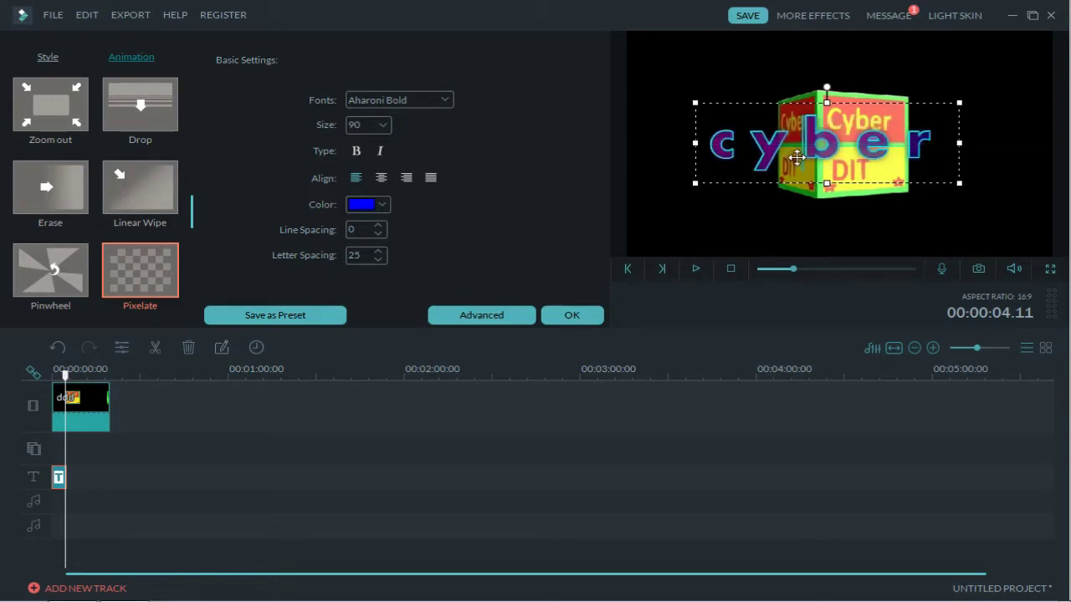
Step: Select the whole cyber text and set its font size to 18
click(796, 157)
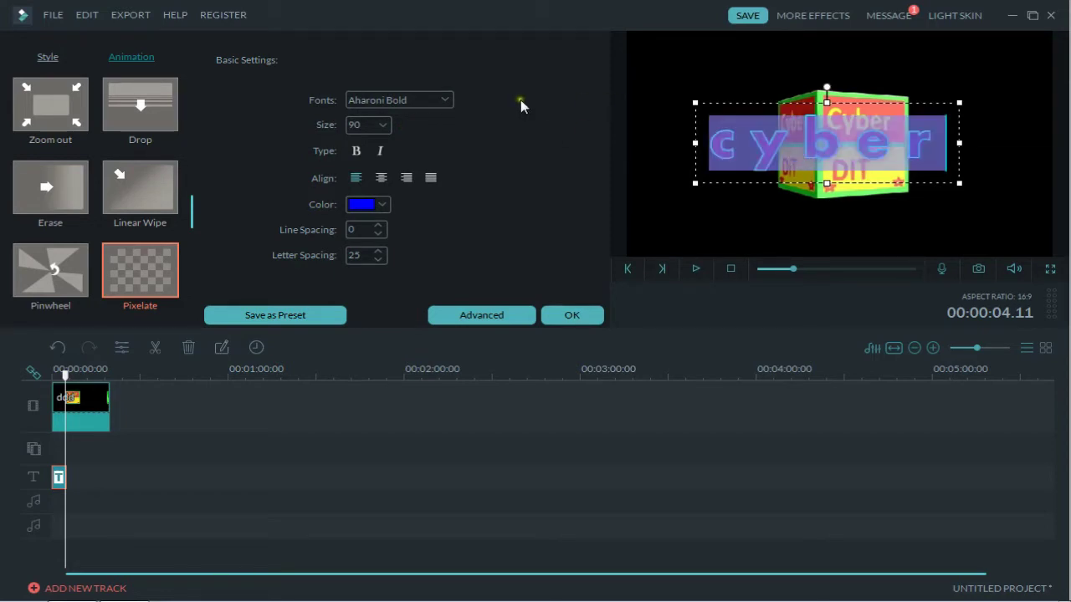
click(383, 128)
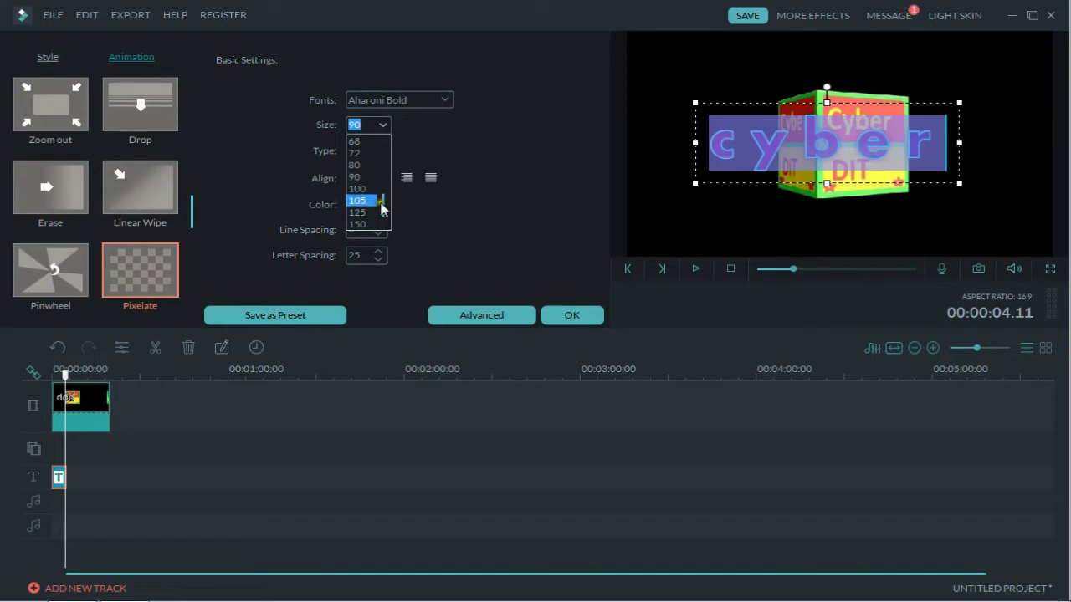
drag(383, 205, 382, 160)
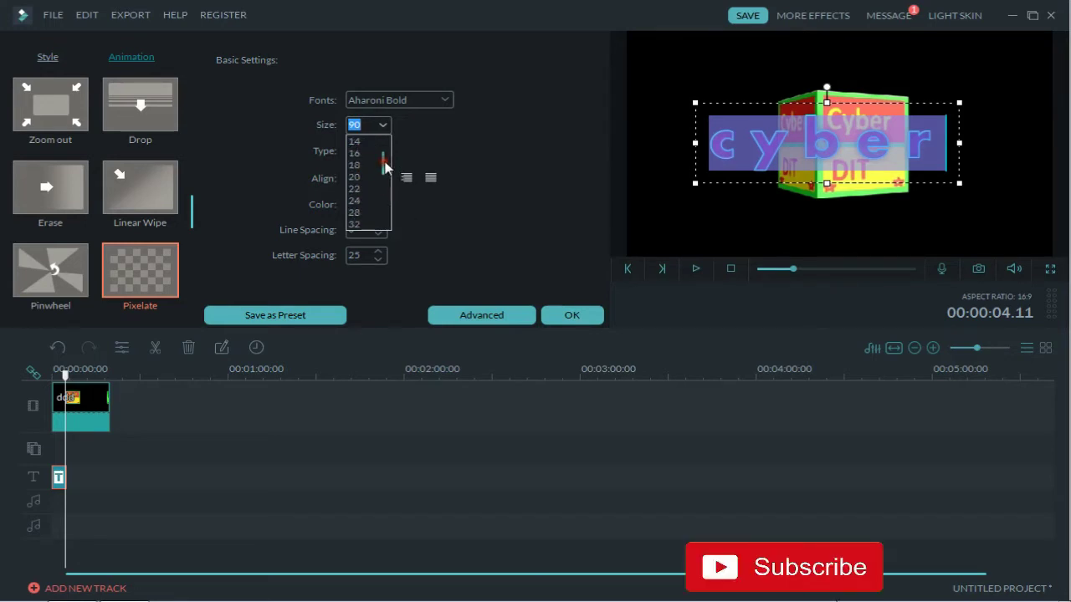
click(355, 142)
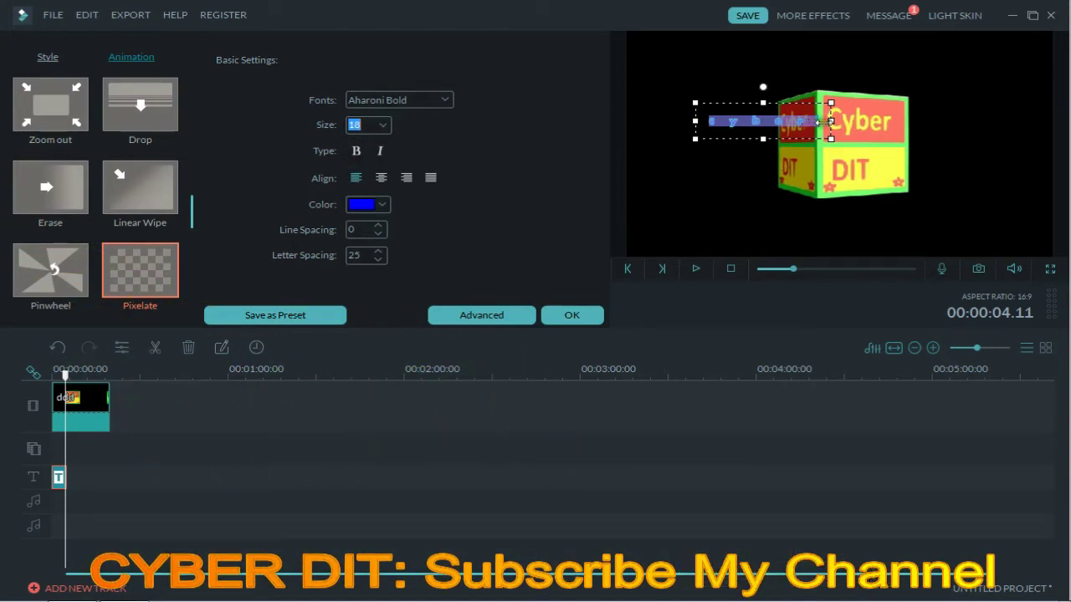
Step: Stretch the cyber text box wider on both sides and taller downward in the preview
click(816, 122)
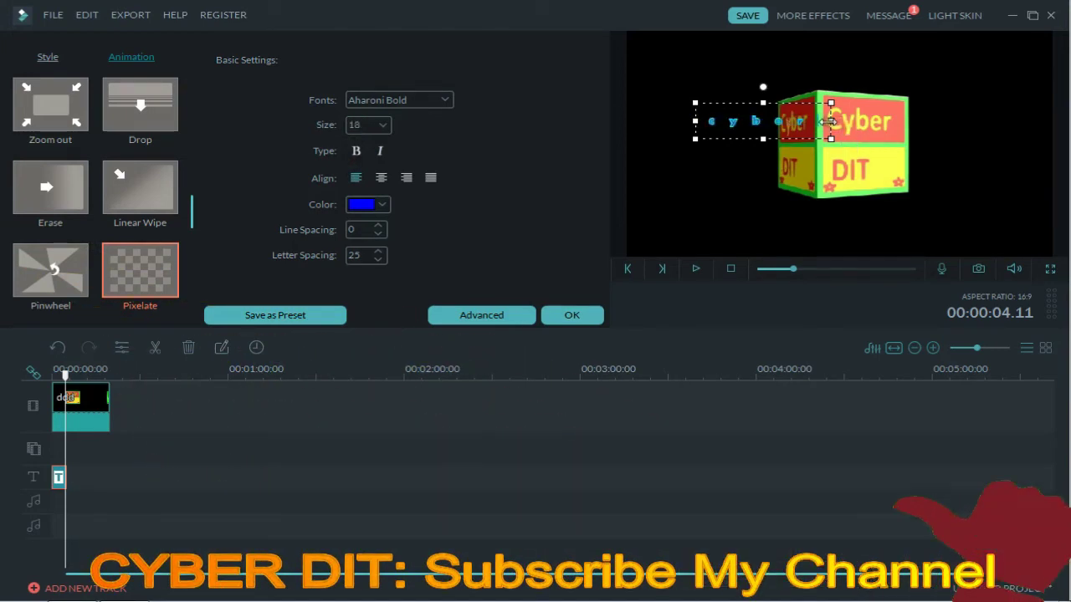
drag(831, 121, 882, 121)
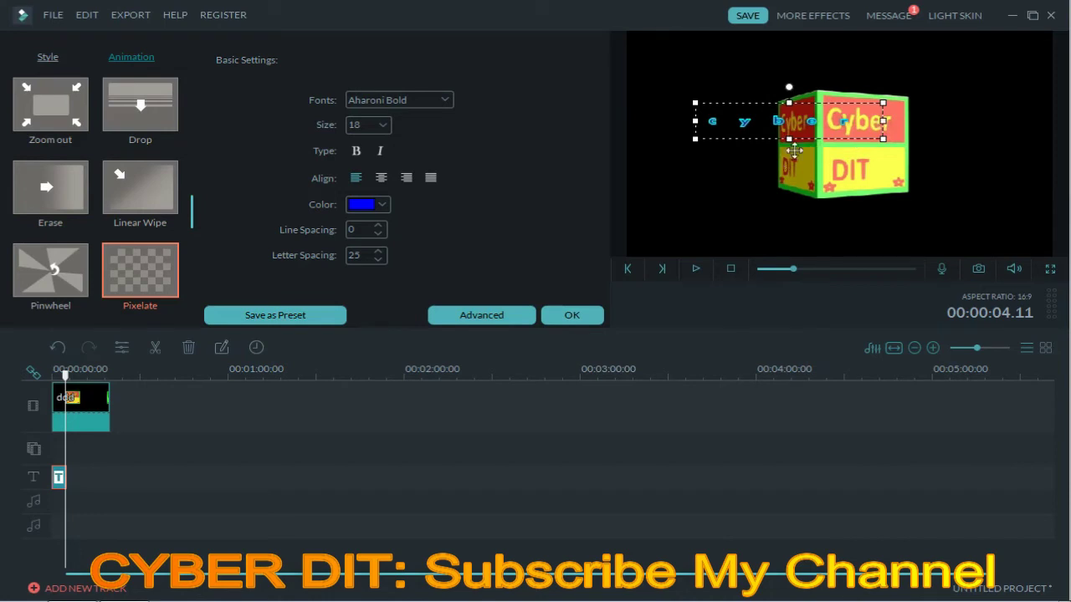
drag(791, 143, 792, 165)
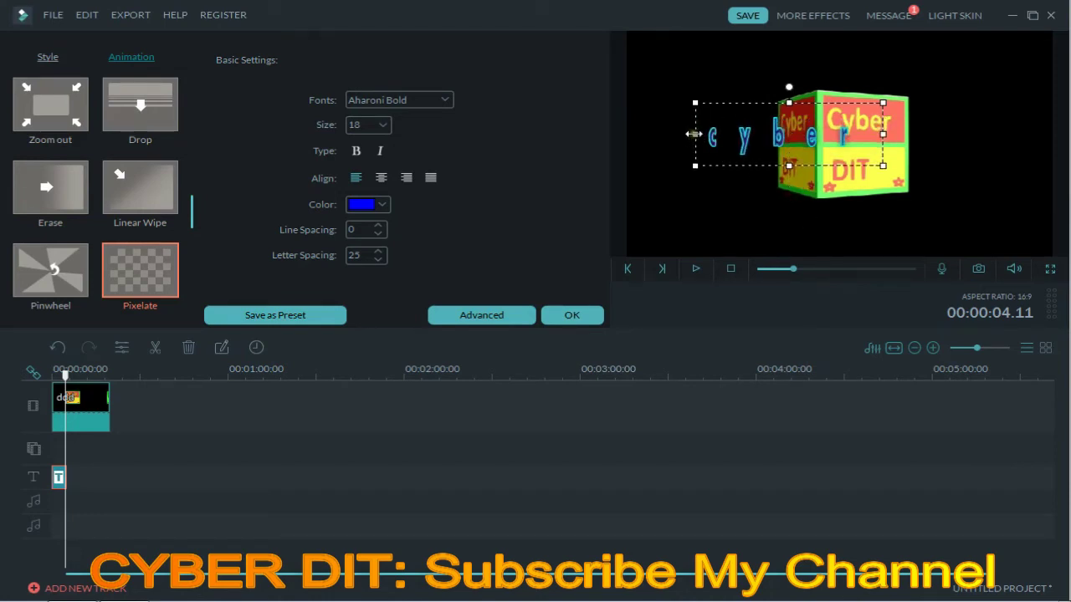
drag(692, 134, 611, 134)
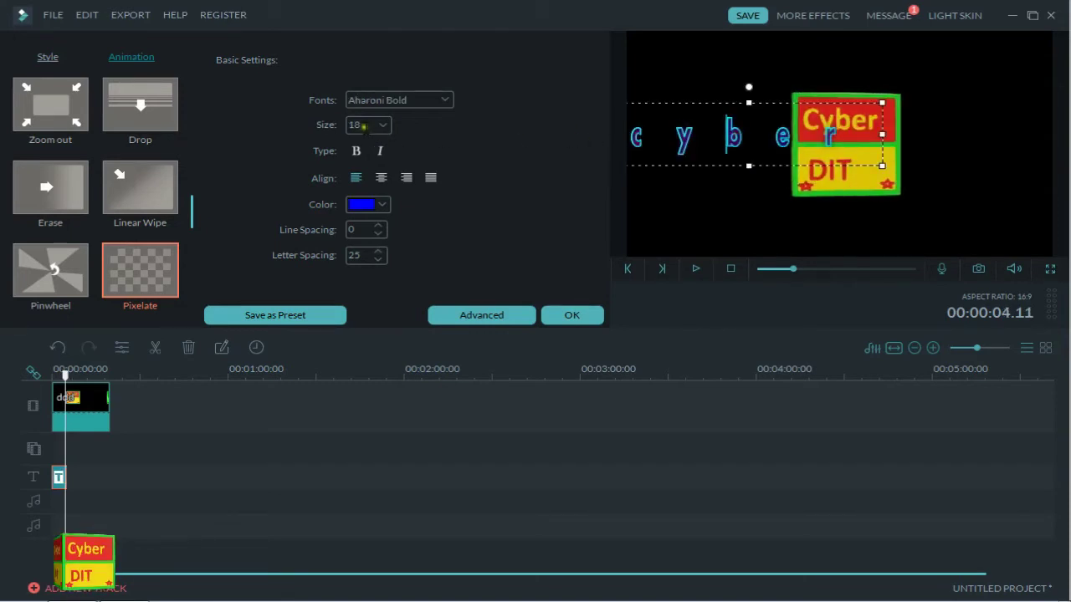
click(381, 127)
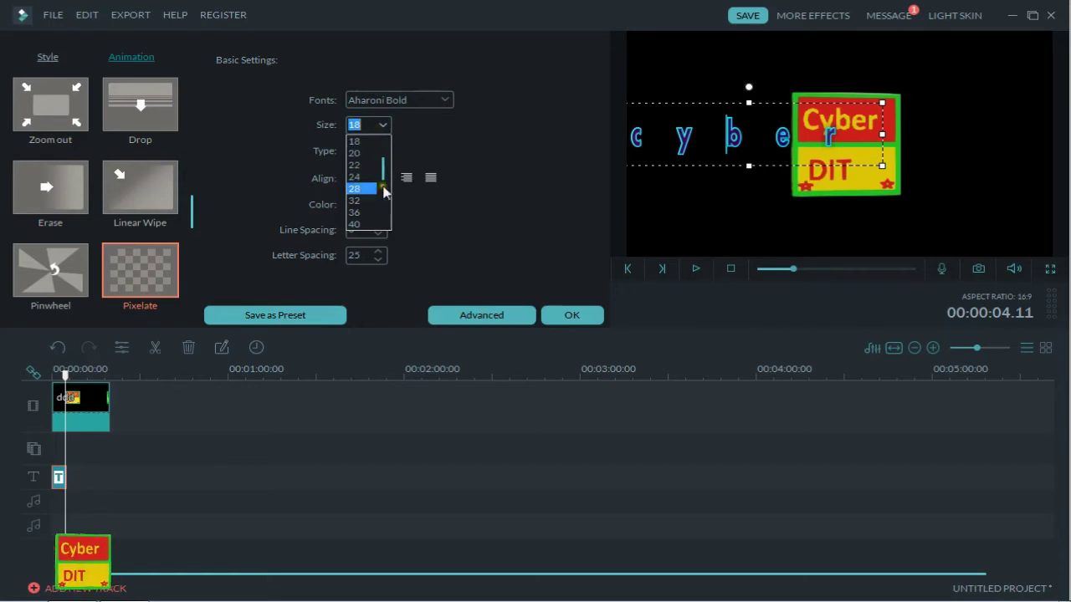
scroll(368, 193, down, 3)
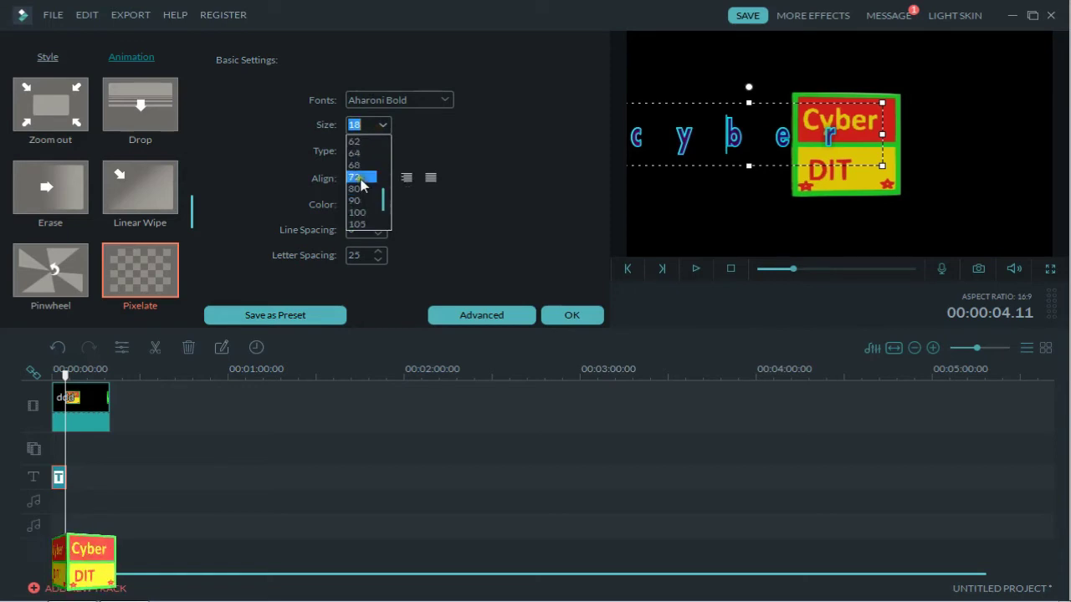
click(359, 178)
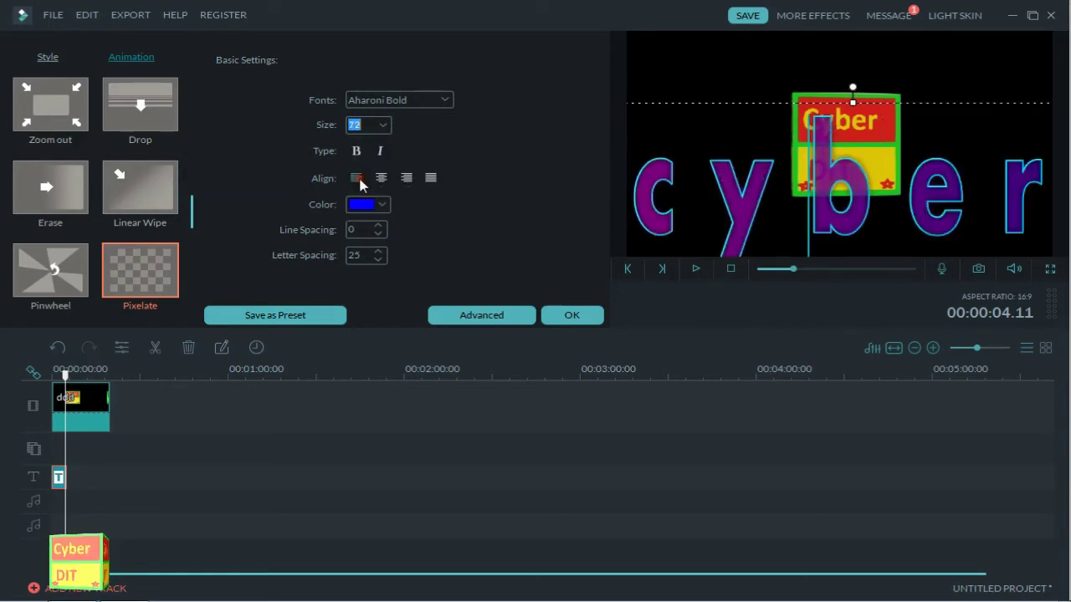
click(490, 193)
key(ctrl+z)
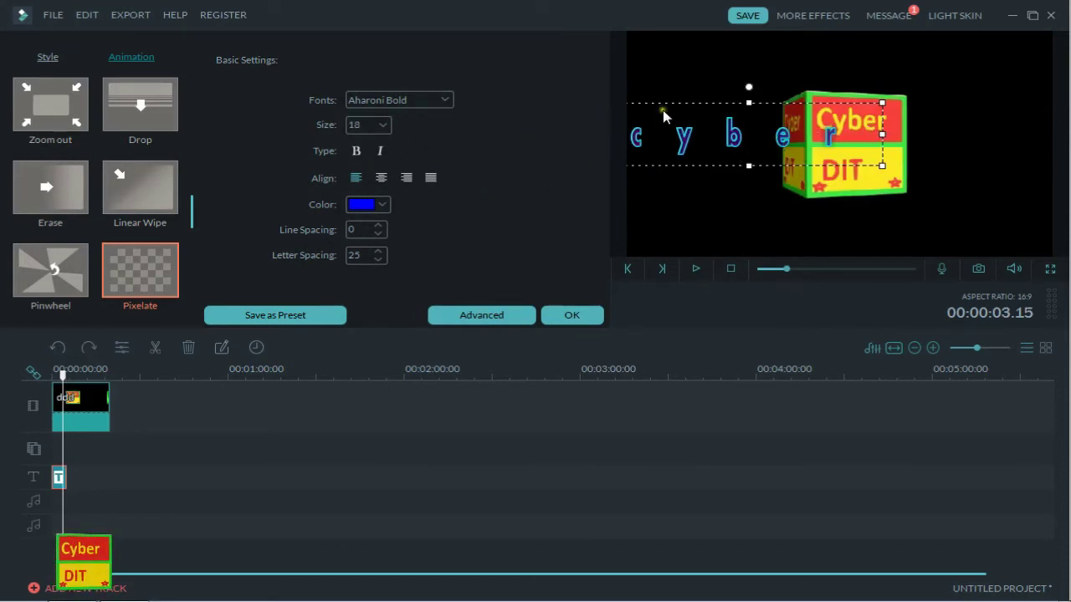
Step: Move the cyber text box slightly right in the preview and make the whole text bold and italic
drag(662, 100, 704, 102)
click(764, 184)
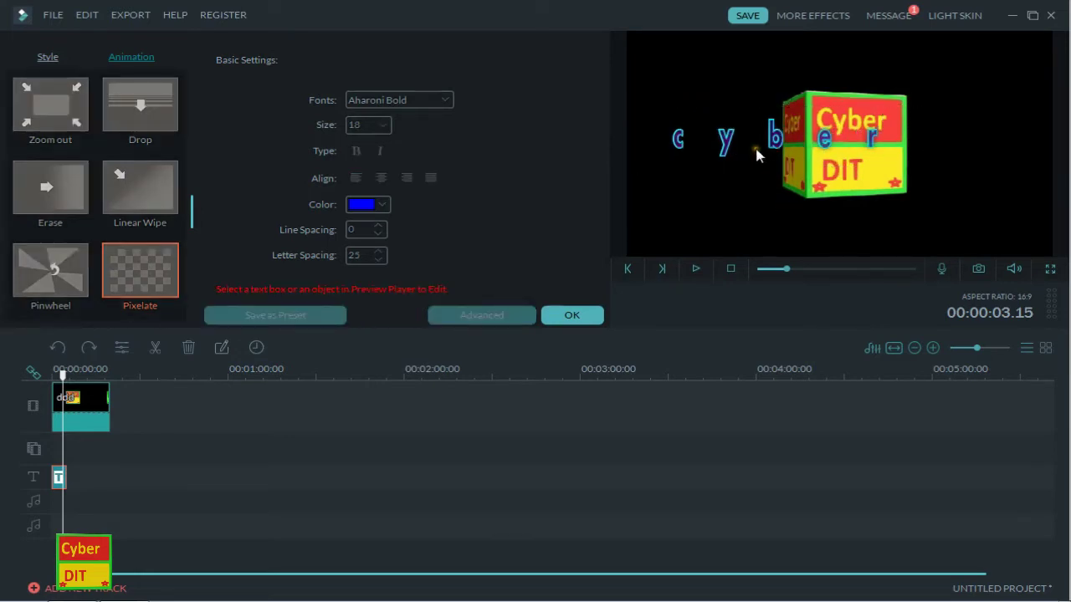
click(756, 155)
double_click(756, 155)
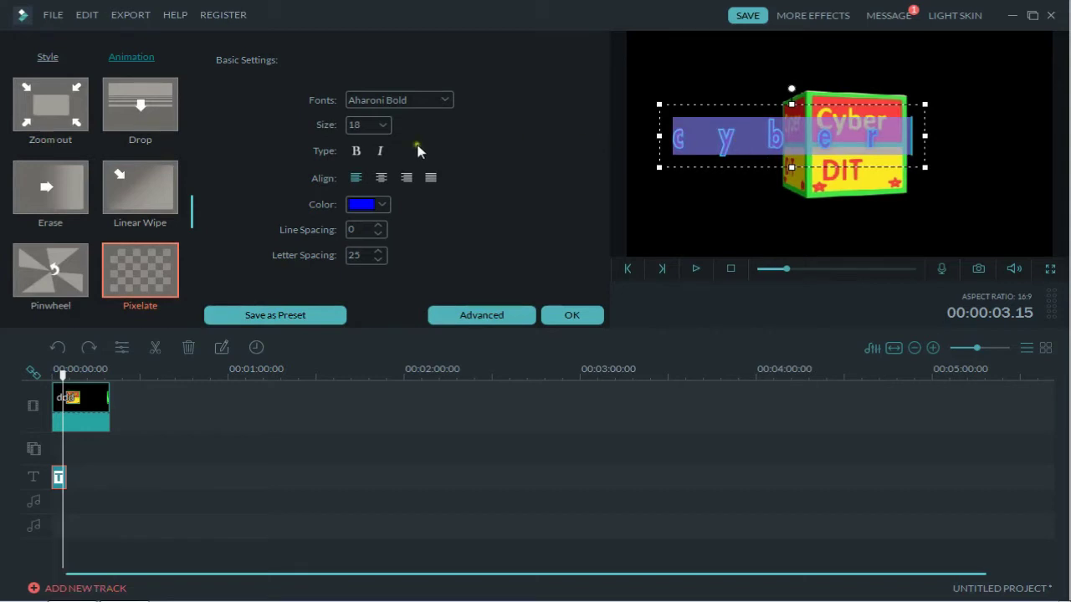
click(355, 154)
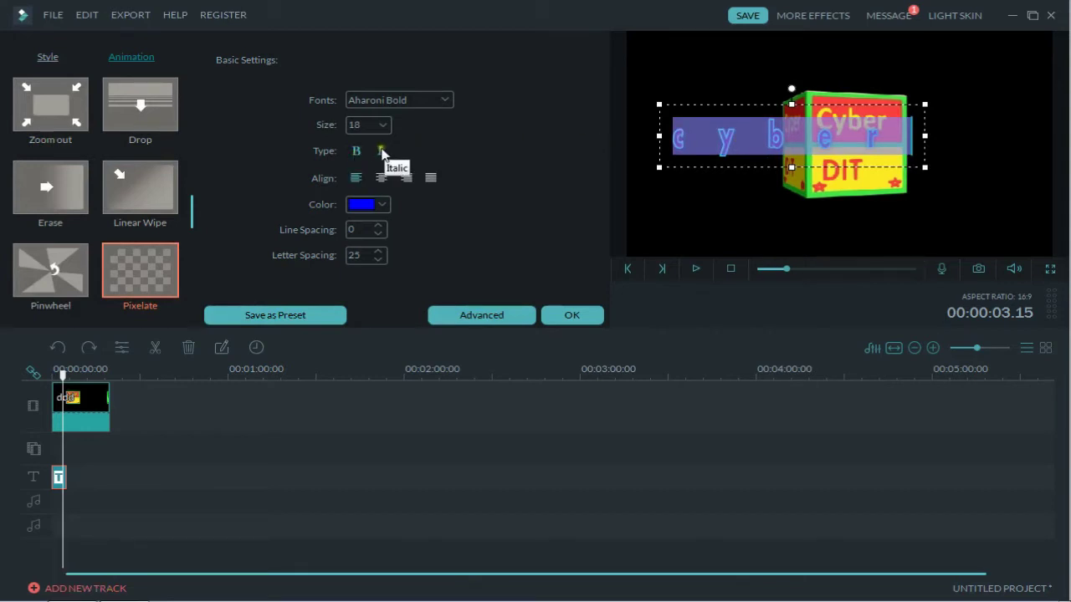
click(382, 153)
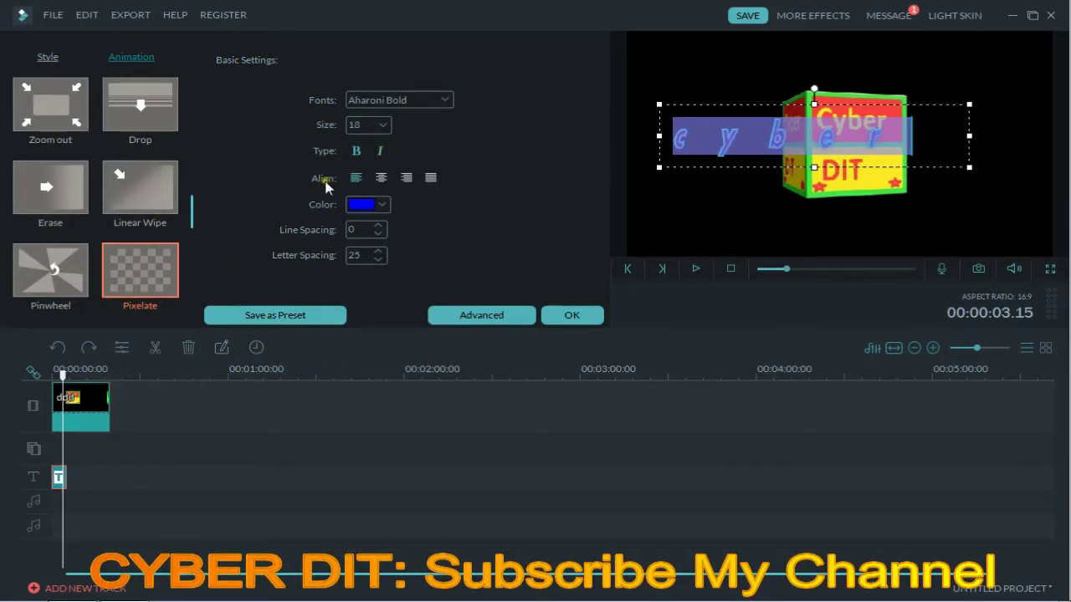
Step: Set the cyber text's alignment to justified after trying other alignments, and accept the title edits
click(356, 182)
click(406, 179)
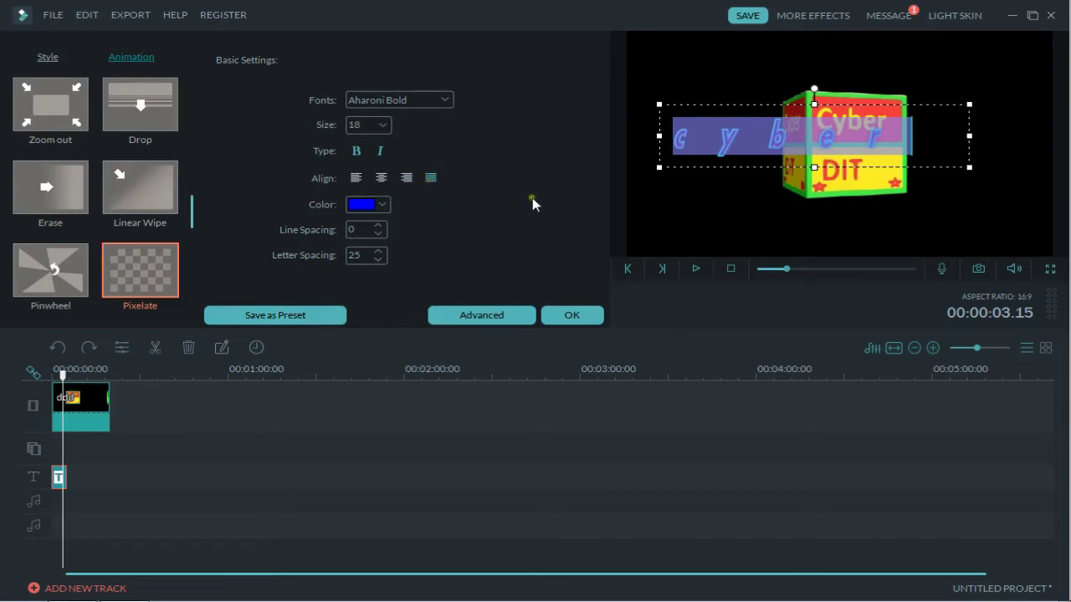
click(572, 315)
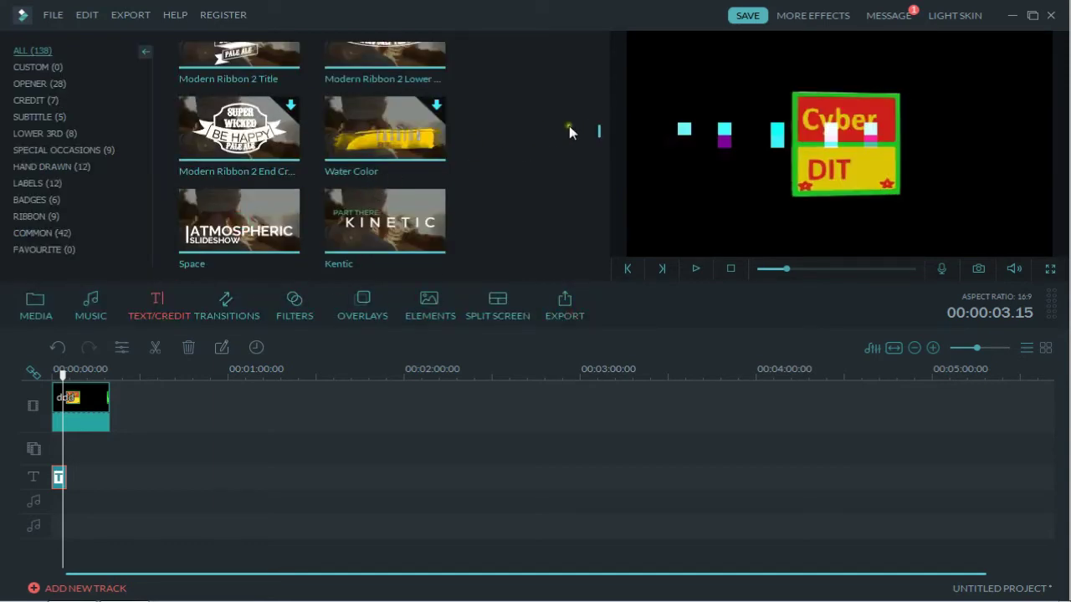
Step: Add the credit title with the CAST list to the text track at 00:00:15.00, under the end of the ddd clip
scroll(599, 129, down, 10)
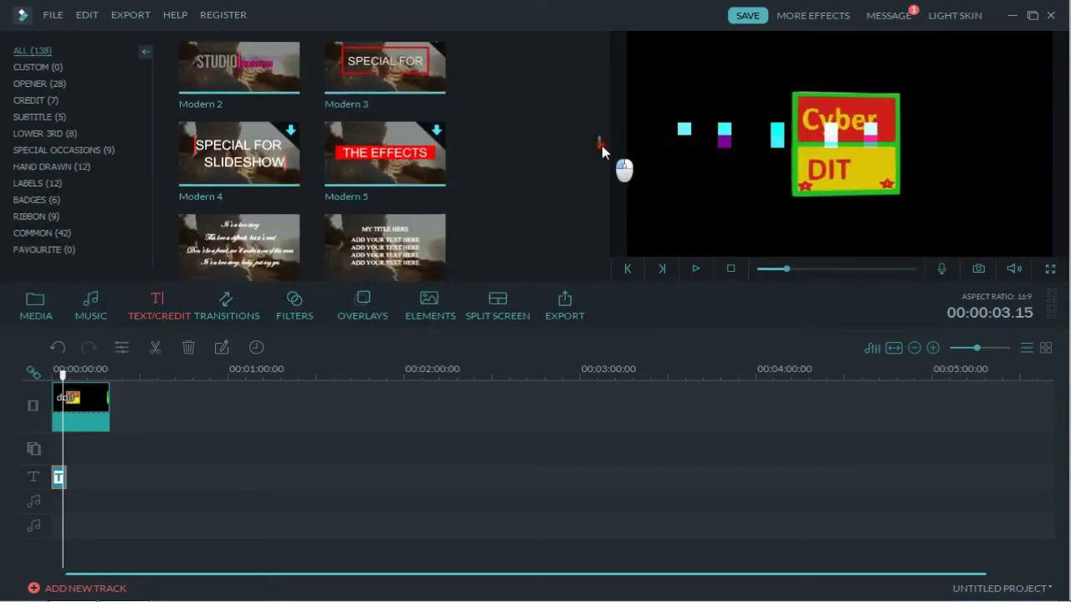
scroll(601, 147, up, 3)
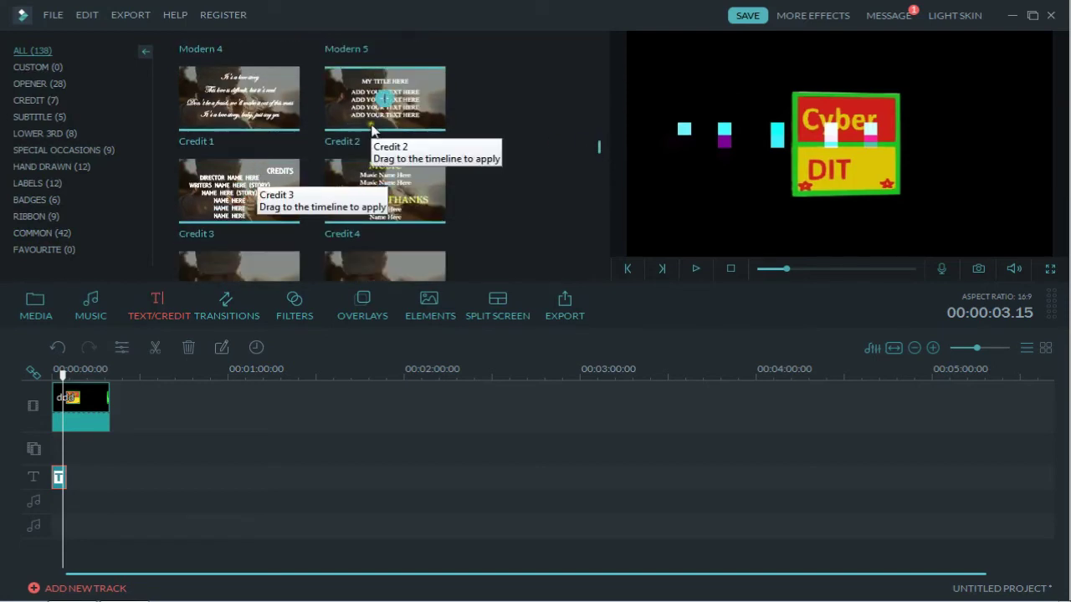
drag(260, 179, 95, 483)
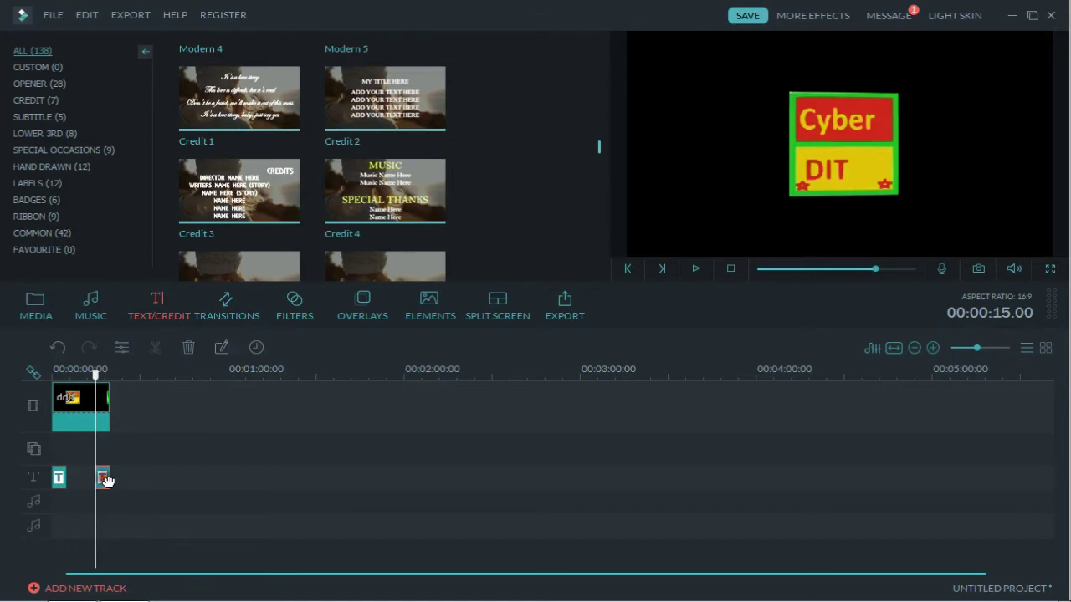
Step: Open the credit title for editing and replace "Name Here" in the first Actor line with the actor's name
double_click(100, 477)
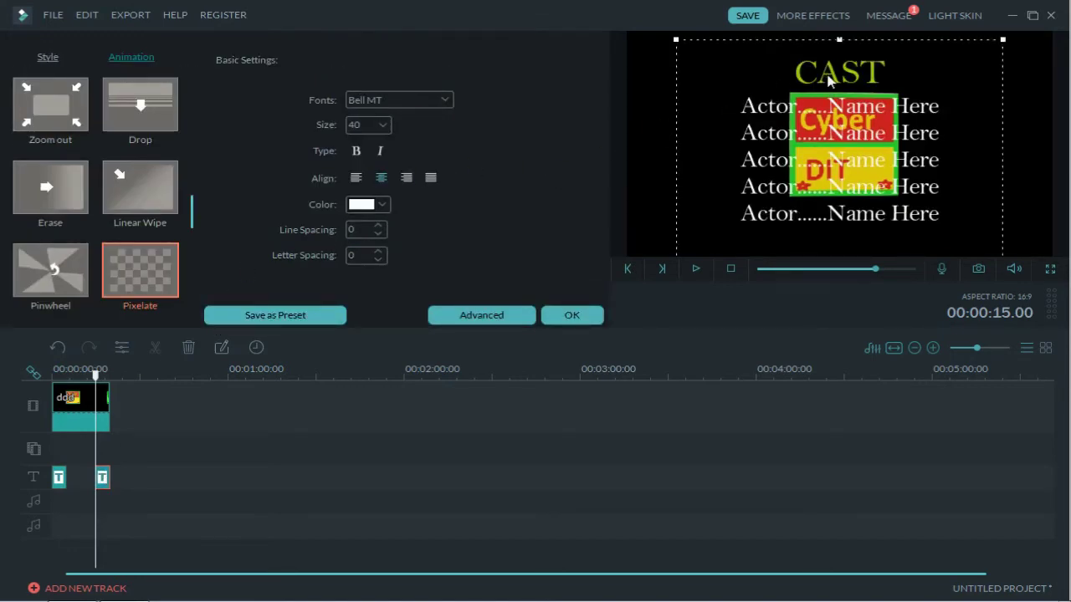
click(843, 116)
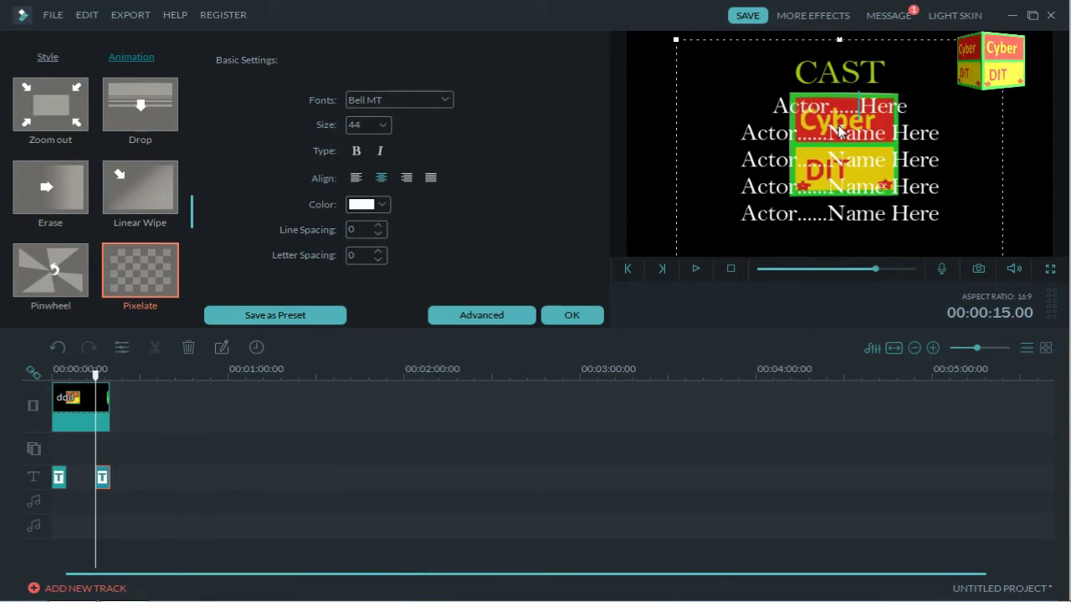
key(BackSpace)
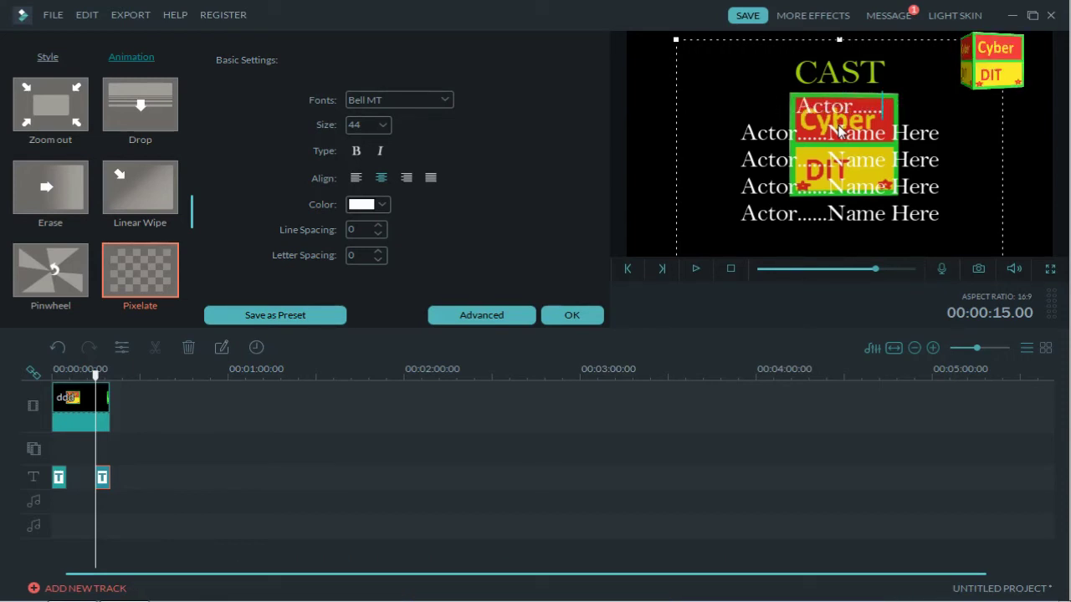
text(israr)
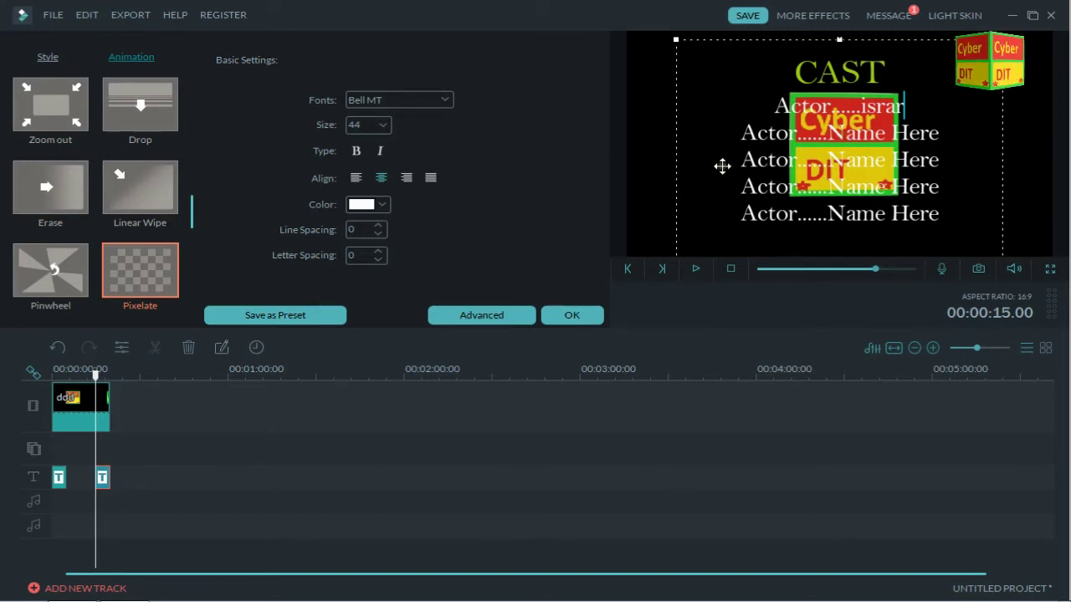
Step: Justify the cast list text after trying left, center and right alignment
click(767, 165)
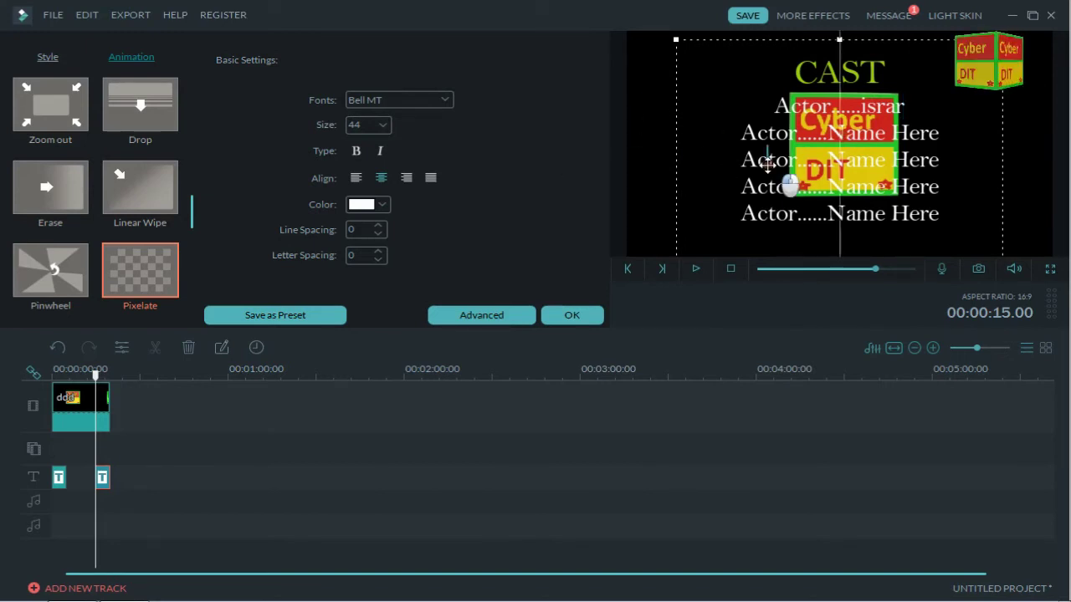
click(352, 178)
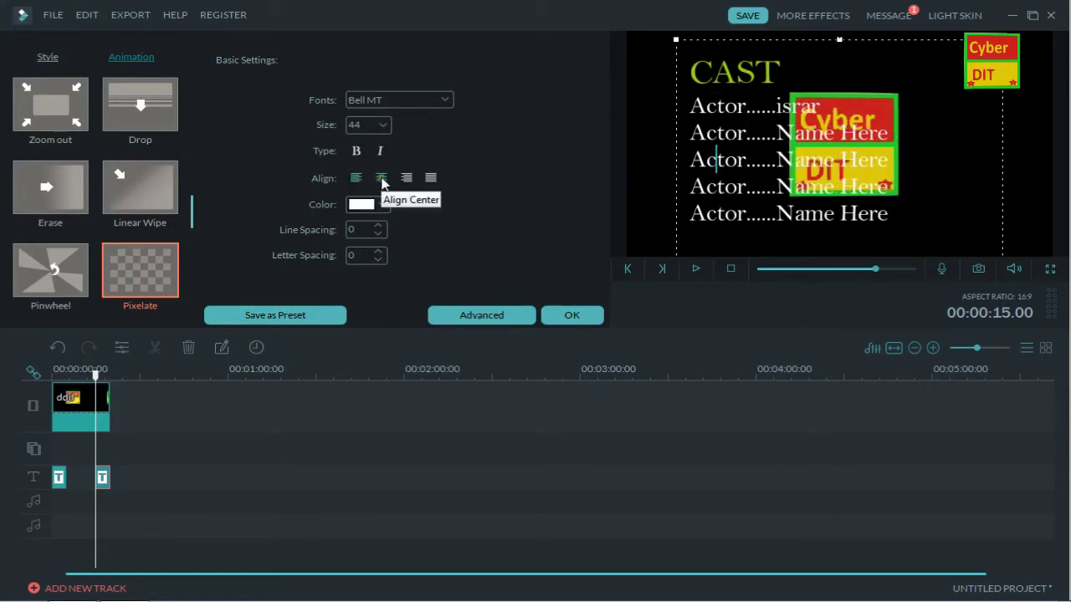
click(380, 179)
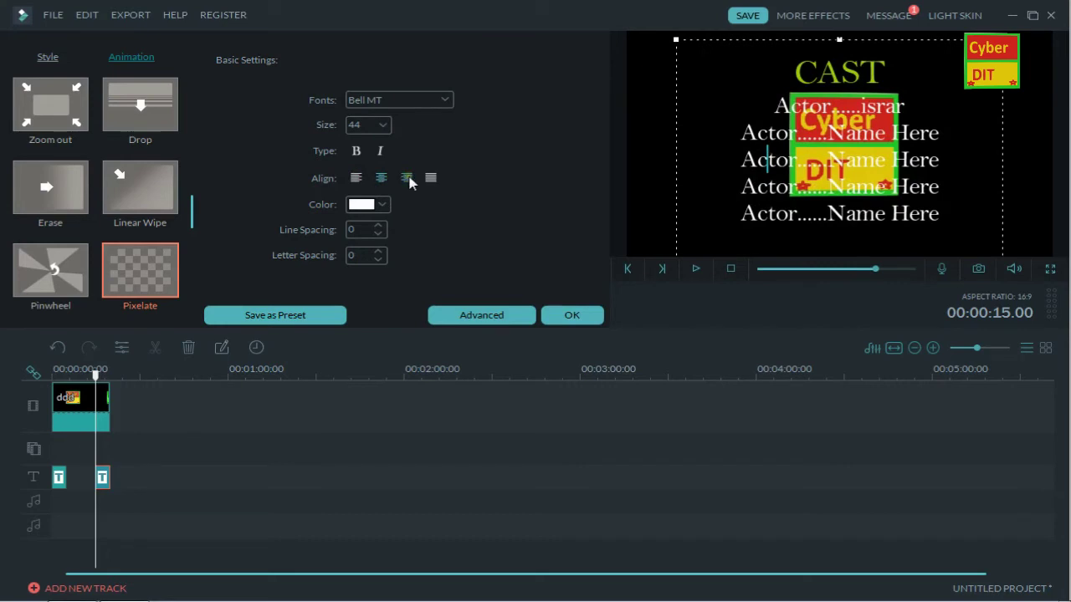
click(409, 179)
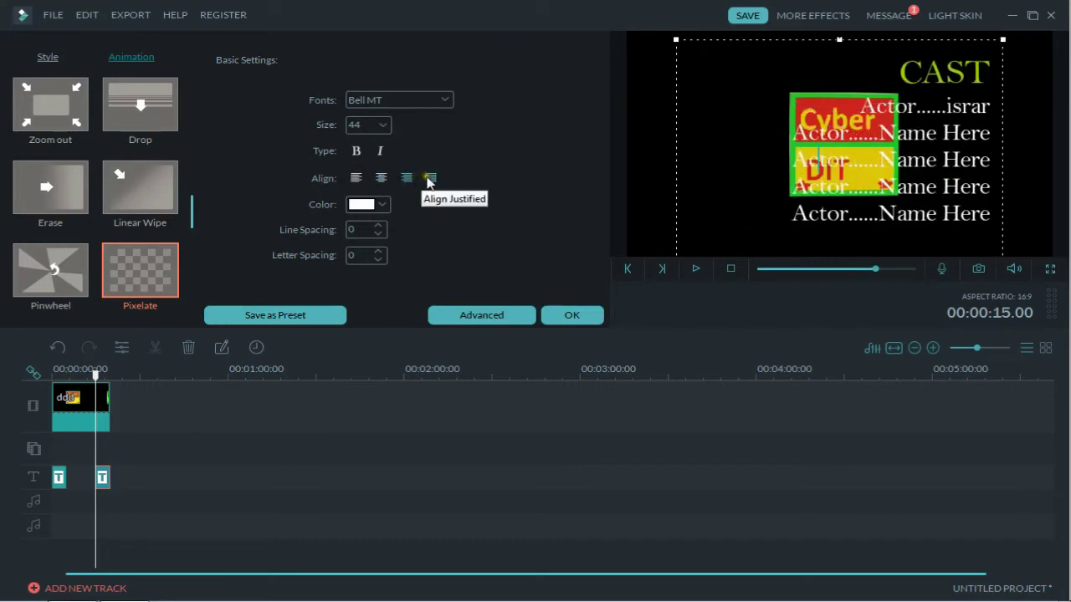
click(430, 179)
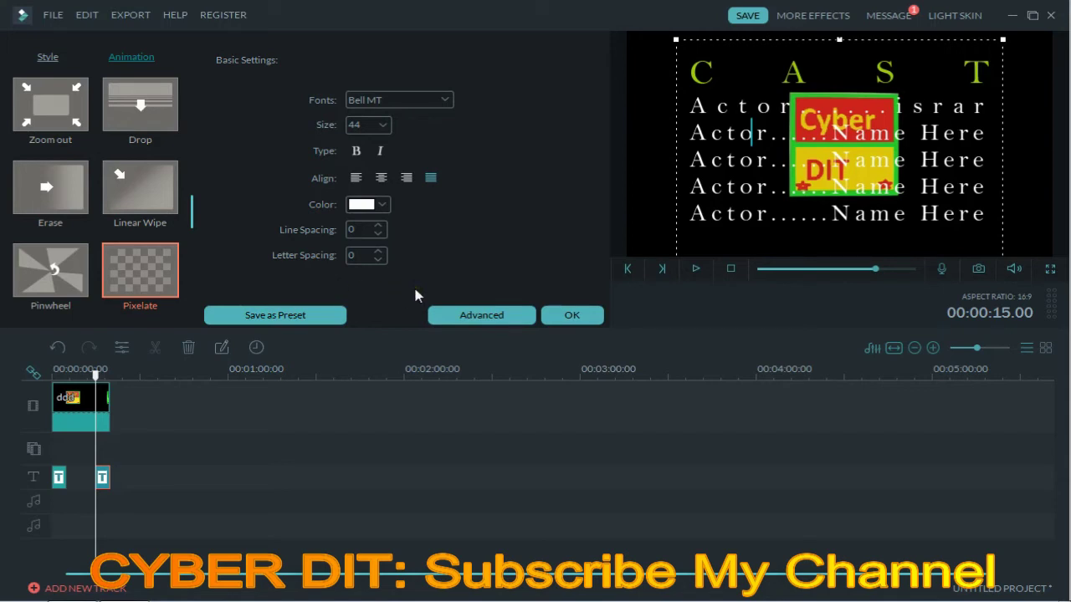
Step: Extend the credit title's start back to 00:00:05.00, beside the cyber title, and play the sequence to preview both titles
click(697, 268)
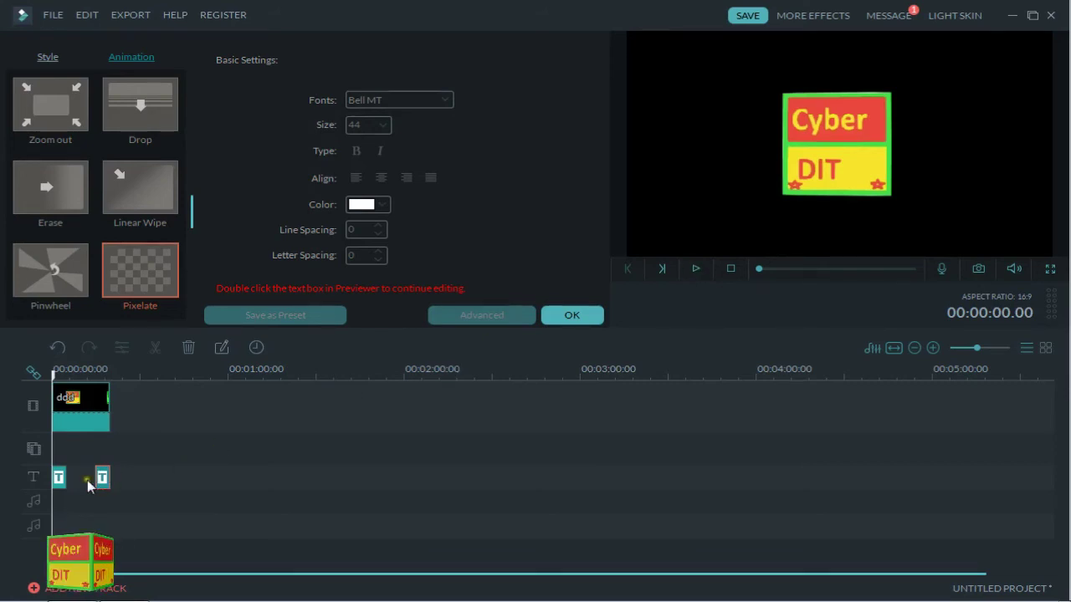
drag(100, 476, 68, 477)
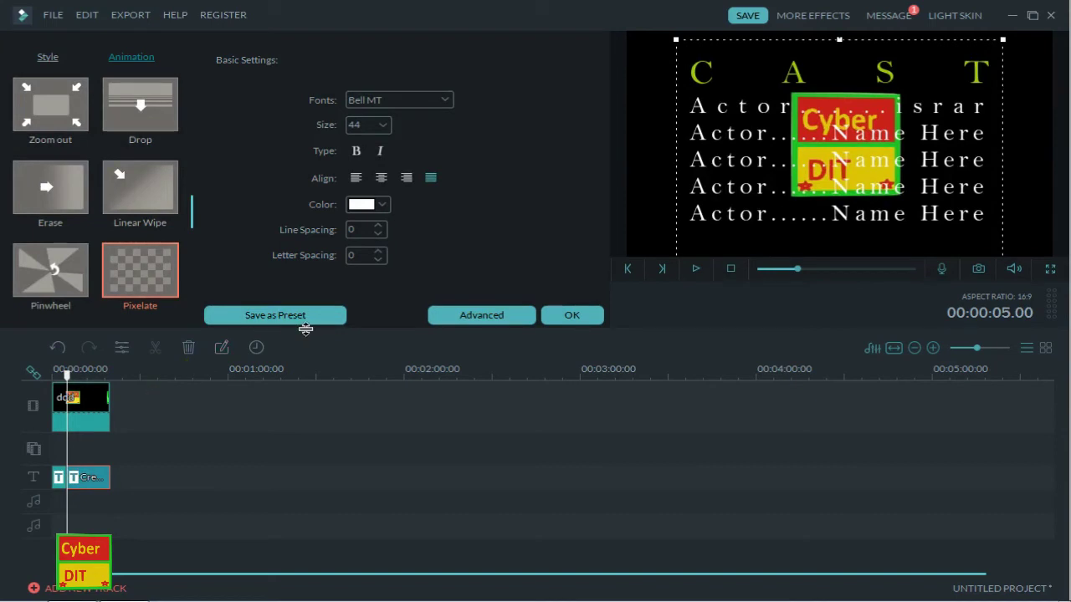
drag(67, 374, 57, 374)
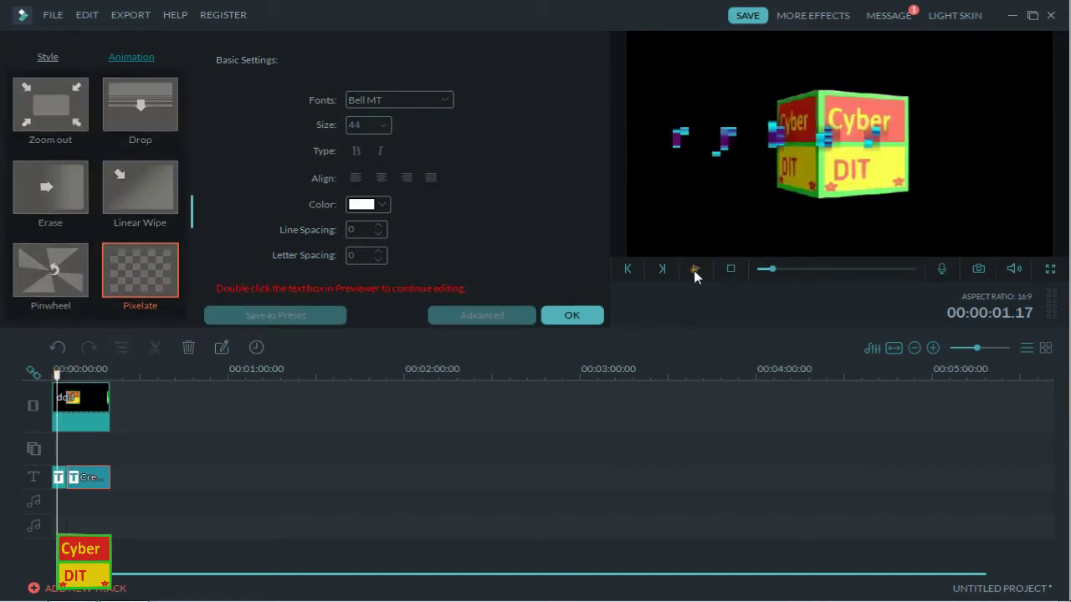
click(694, 270)
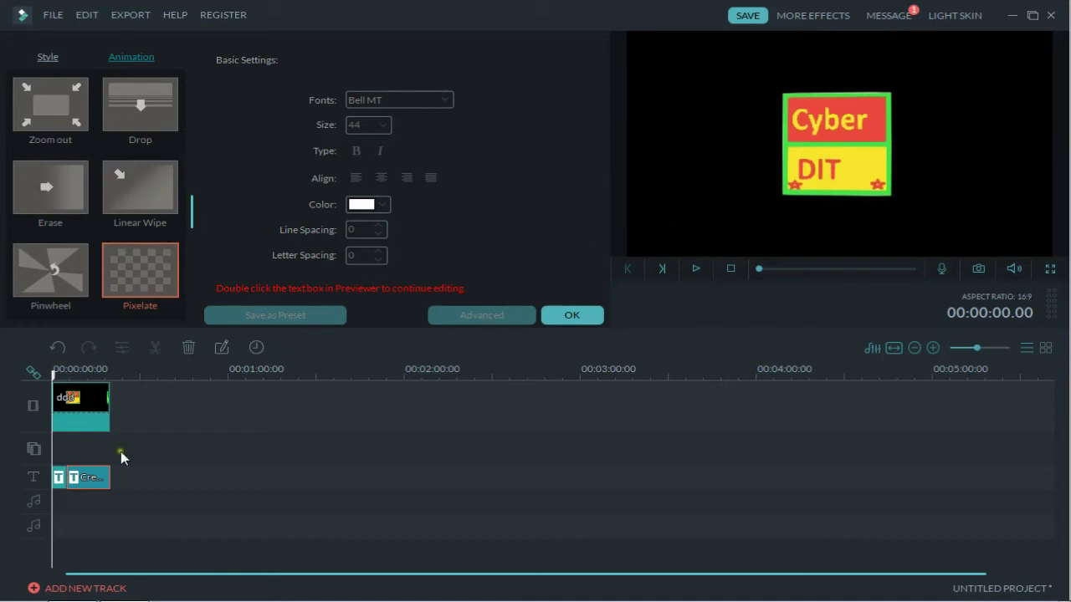
Step: Change the color of the whole cyber text to red and reselect the text to check it
click(59, 480)
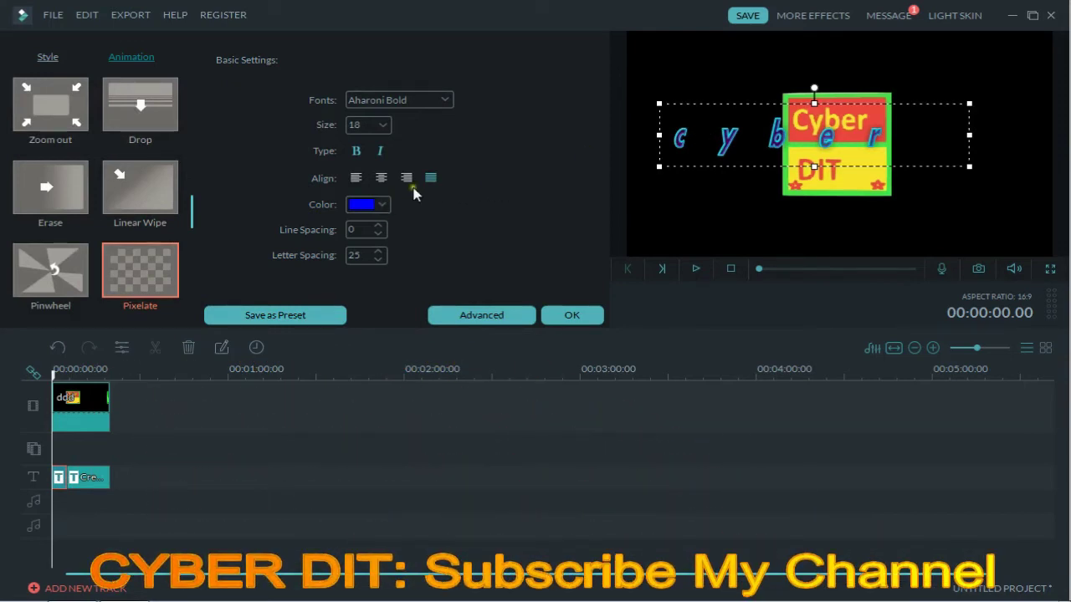
click(716, 143)
key(ctrl+a)
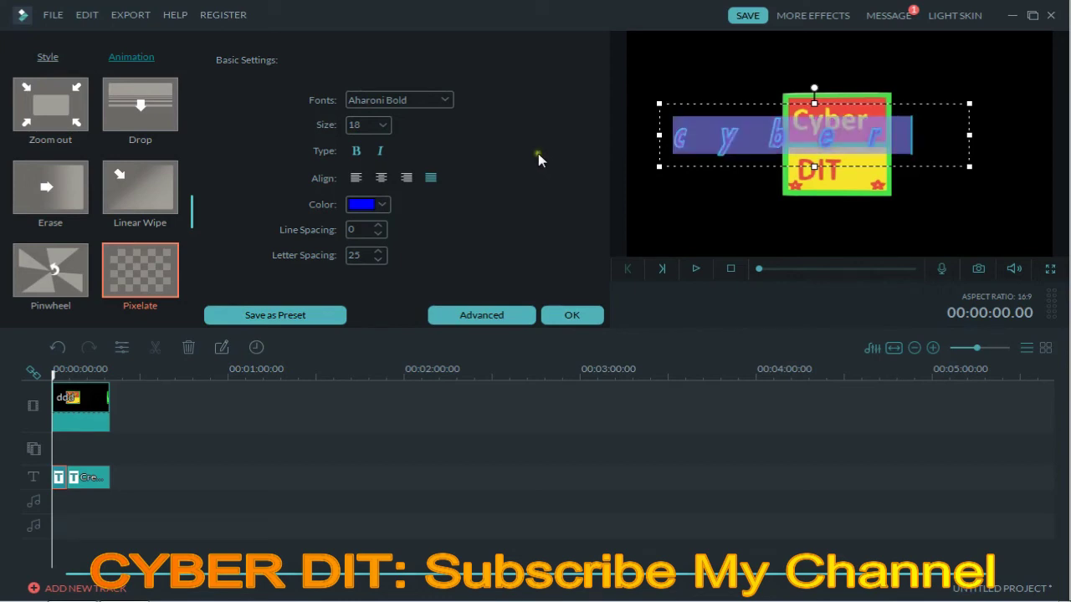
click(383, 205)
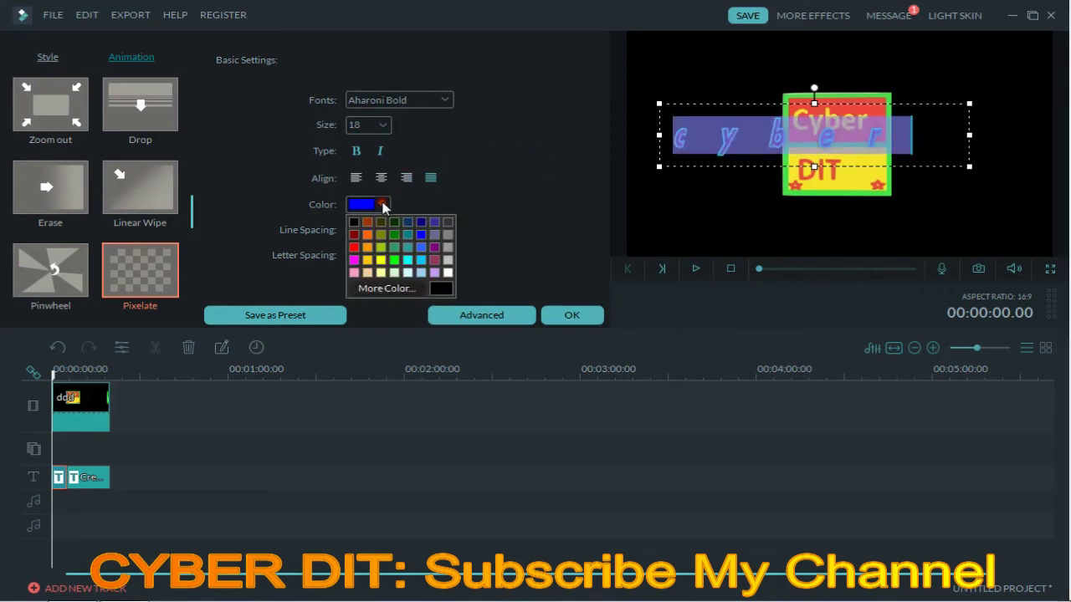
click(353, 248)
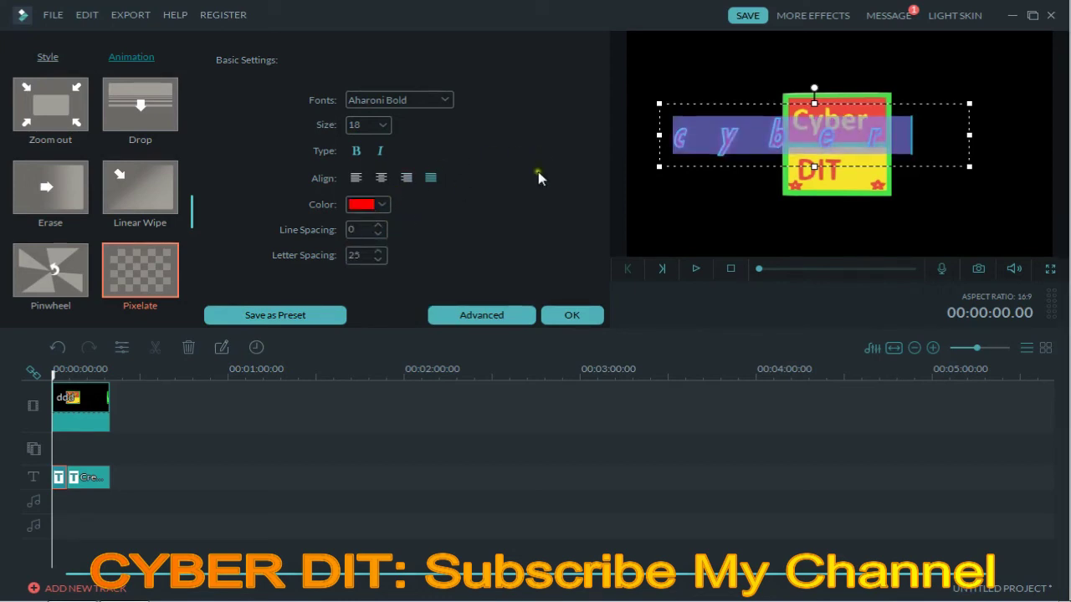
click(730, 161)
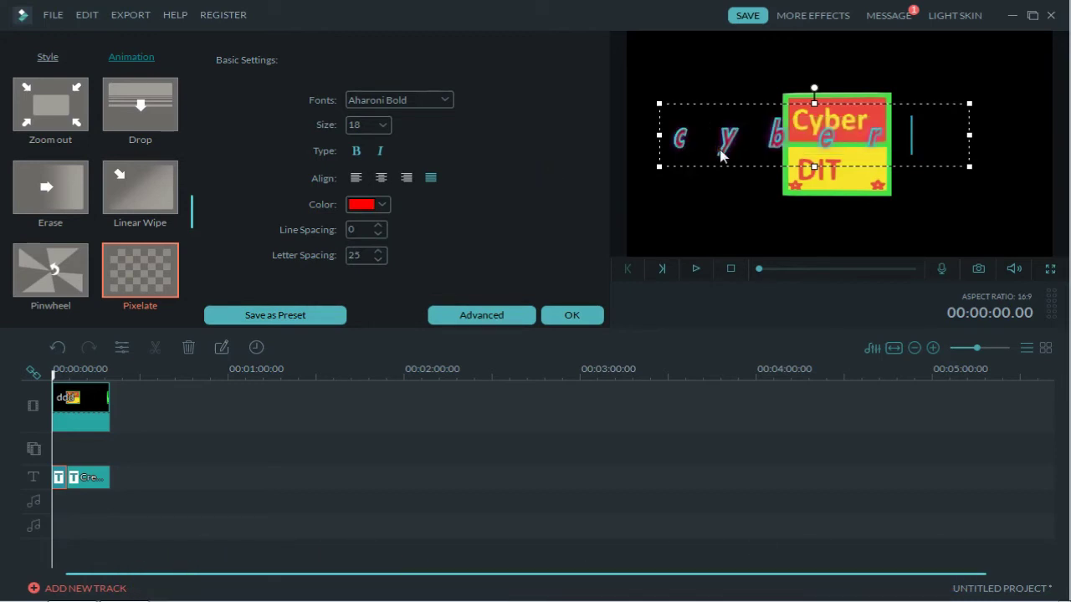
double_click(721, 155)
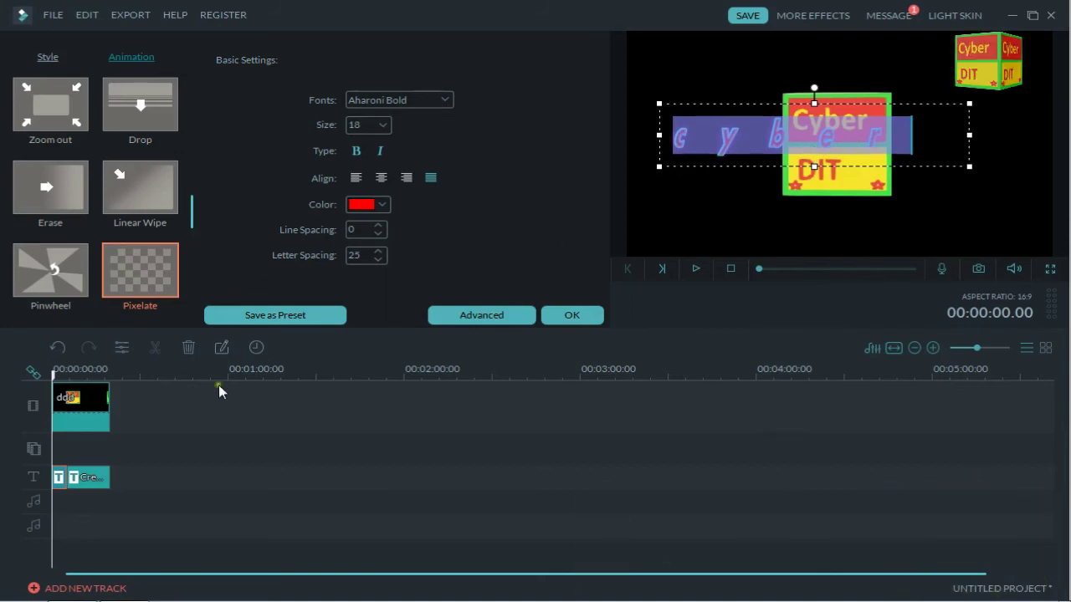
Step: Select all the text in the credit title and set its line spacing to 3
click(90, 481)
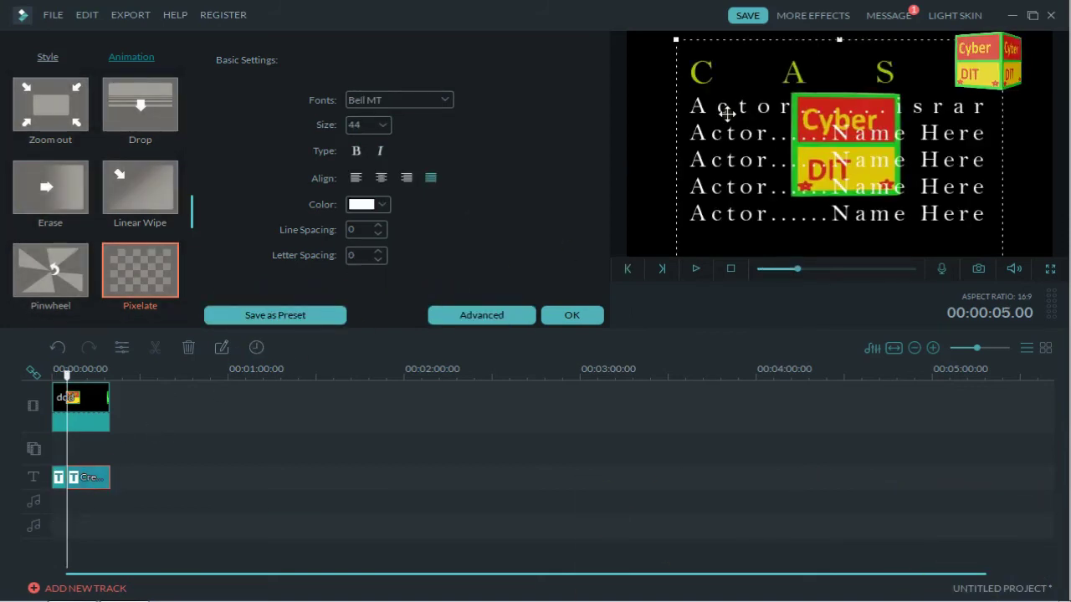
click(726, 111)
key(ctrl+a)
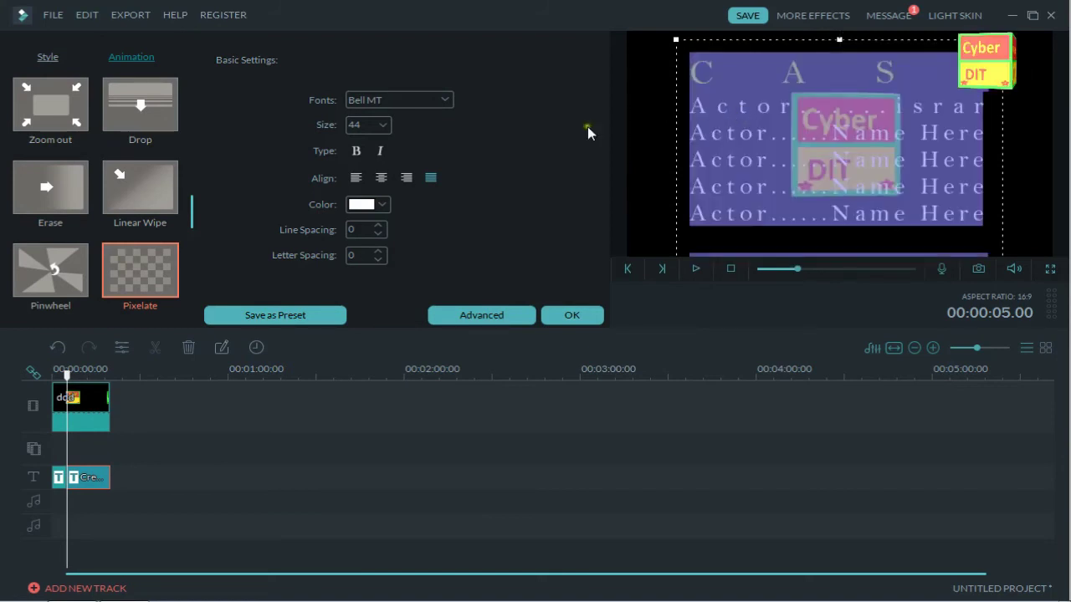
click(376, 226)
click(377, 226)
click(376, 226)
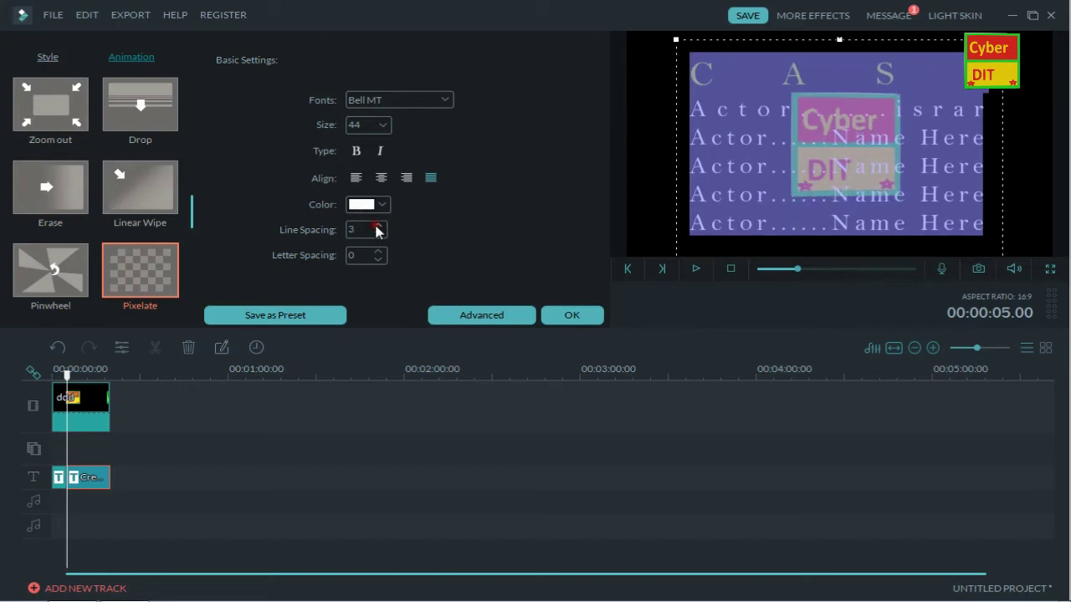
Step: Try a line spacing of 12 on the selected credit title text
click(376, 226)
click(377, 226)
click(377, 226)
click(376, 226)
click(377, 226)
click(376, 226)
click(376, 226)
click(376, 226)
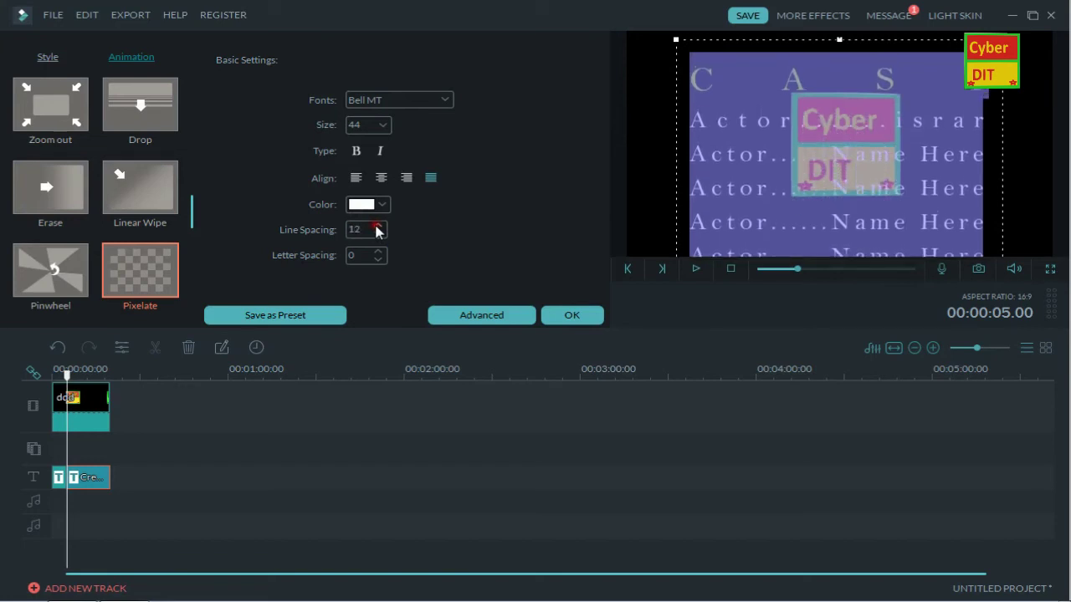
Step: Set the line spacing of the selected credit title text to 0
click(378, 234)
double_click(378, 234)
double_click(378, 235)
click(378, 234)
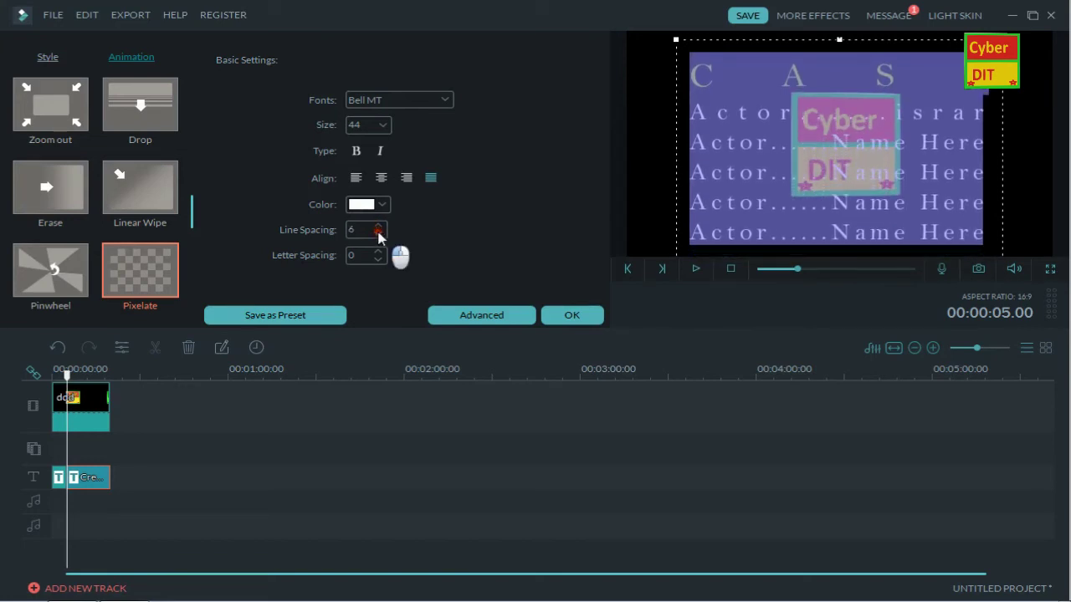
double_click(378, 234)
click(378, 234)
double_click(378, 234)
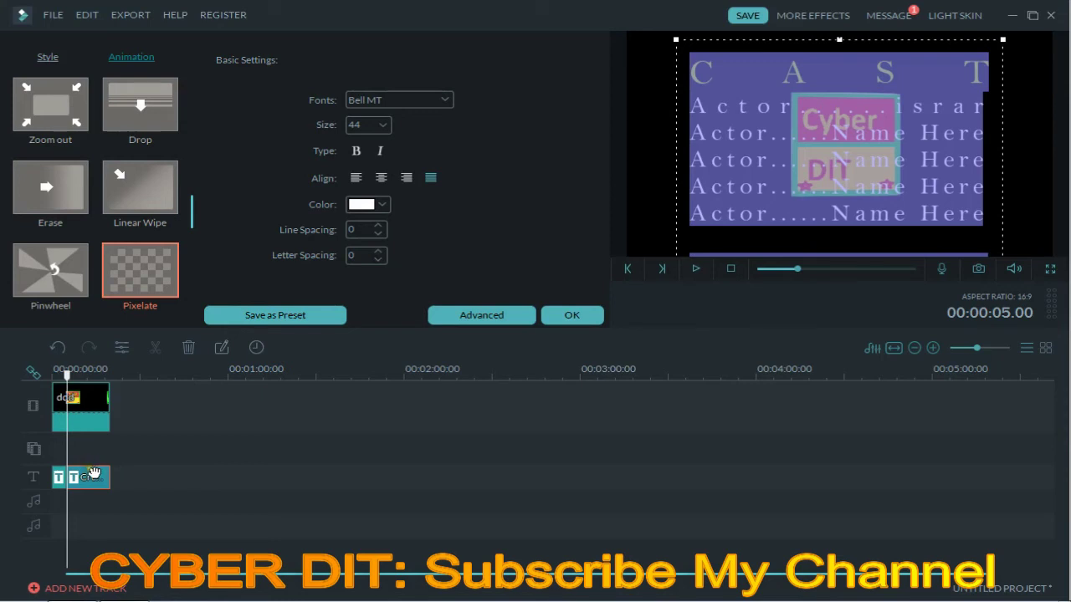
Step: Select all the text in the cyber title and set its letter spacing to 5 and font size to 32
click(55, 482)
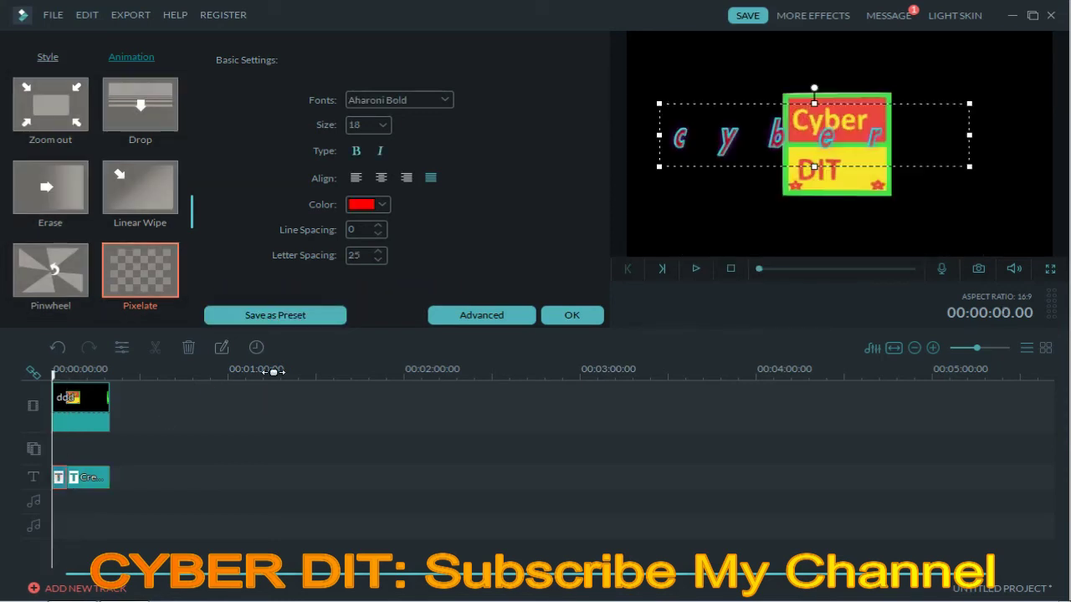
click(772, 142)
key(ctrl+a)
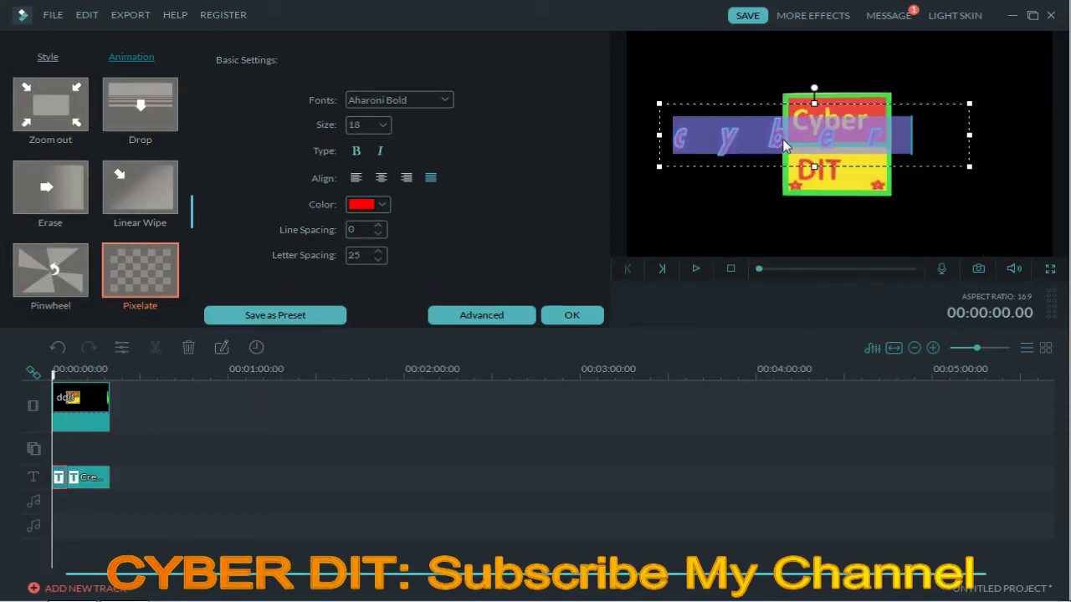
click(380, 259)
drag(379, 259, 379, 259)
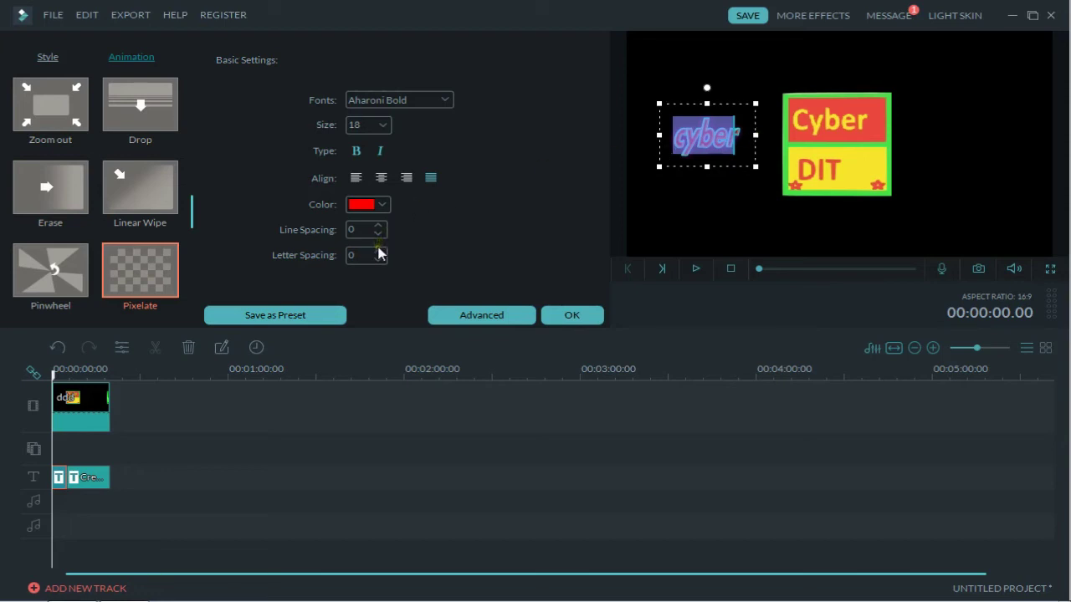
drag(379, 252, 379, 253)
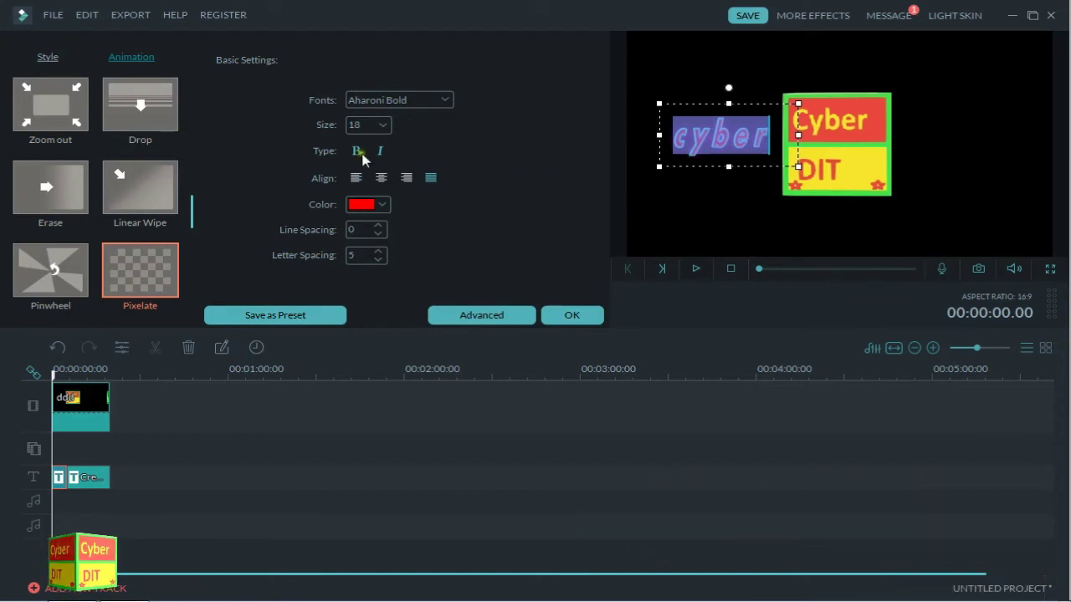
click(387, 134)
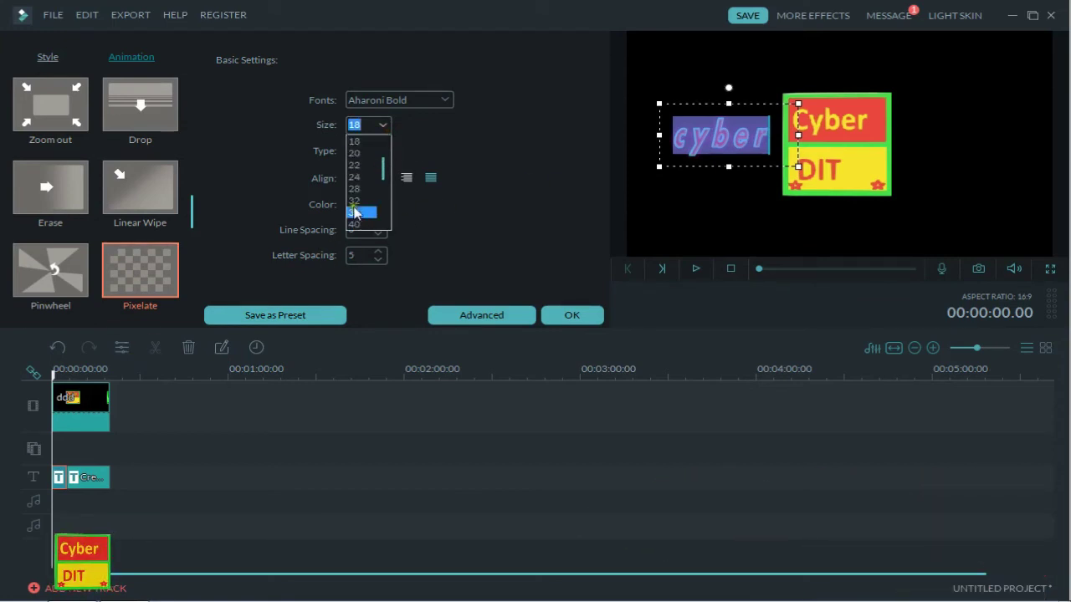
click(355, 200)
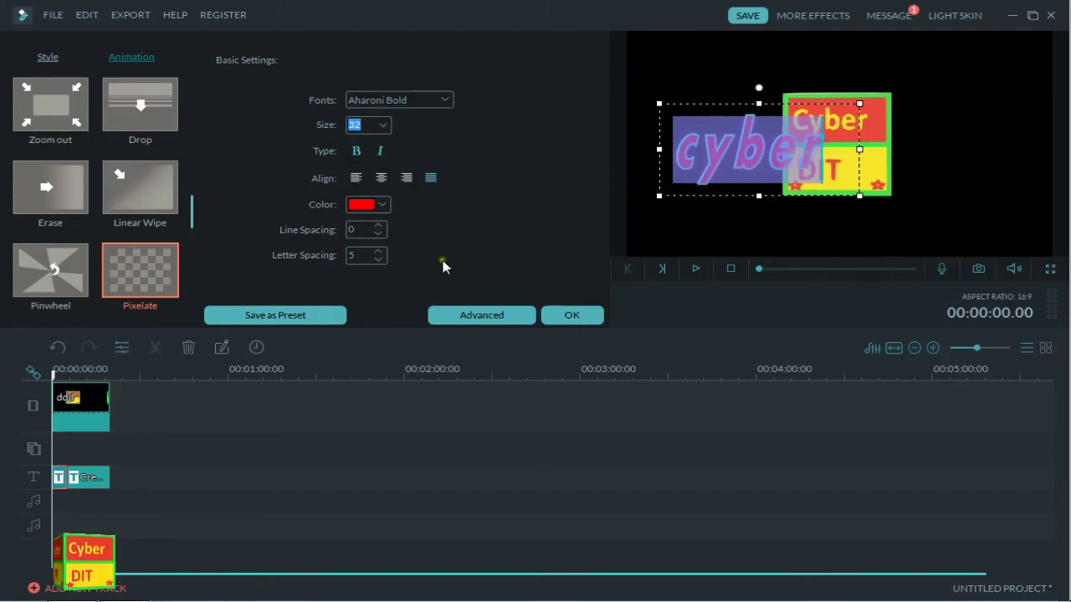
Step: Insert the Wildlife video from the media library at the start of the timeline, ahead of the ddd clip
double_click(90, 404)
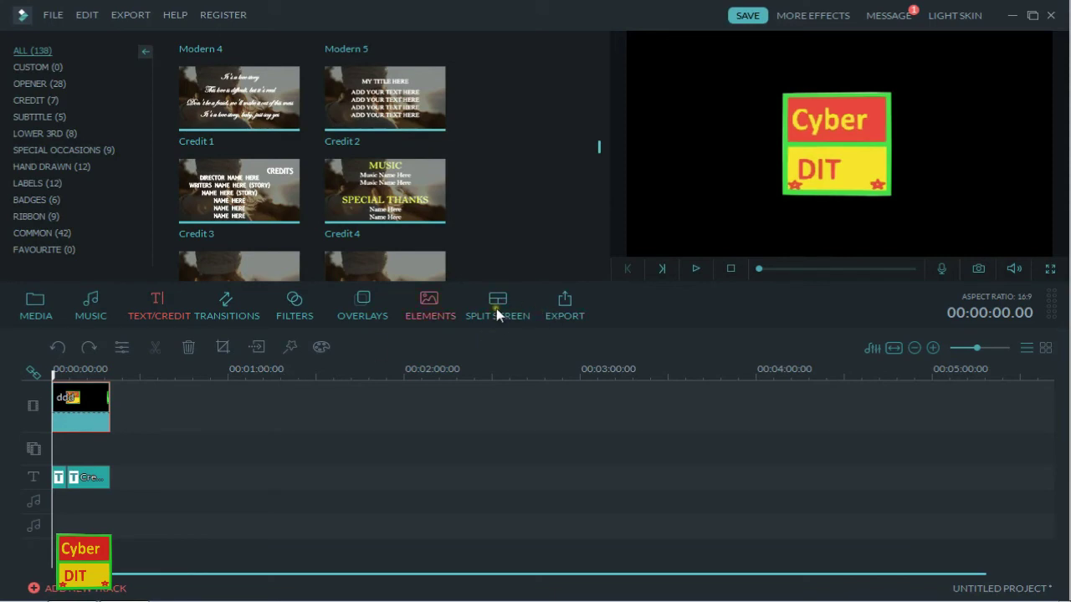
click(35, 304)
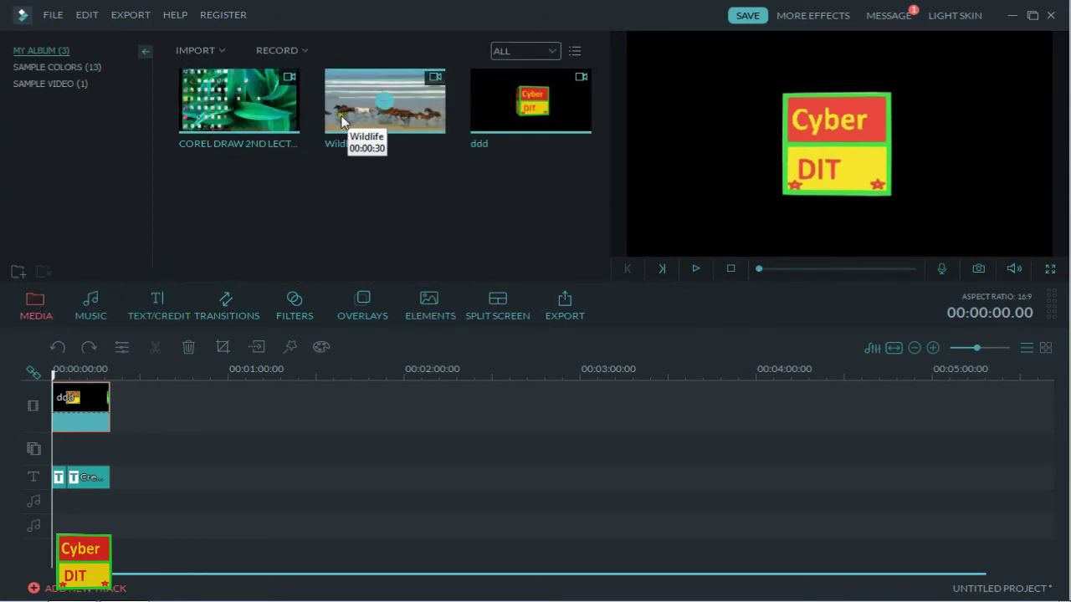
drag(343, 121, 56, 408)
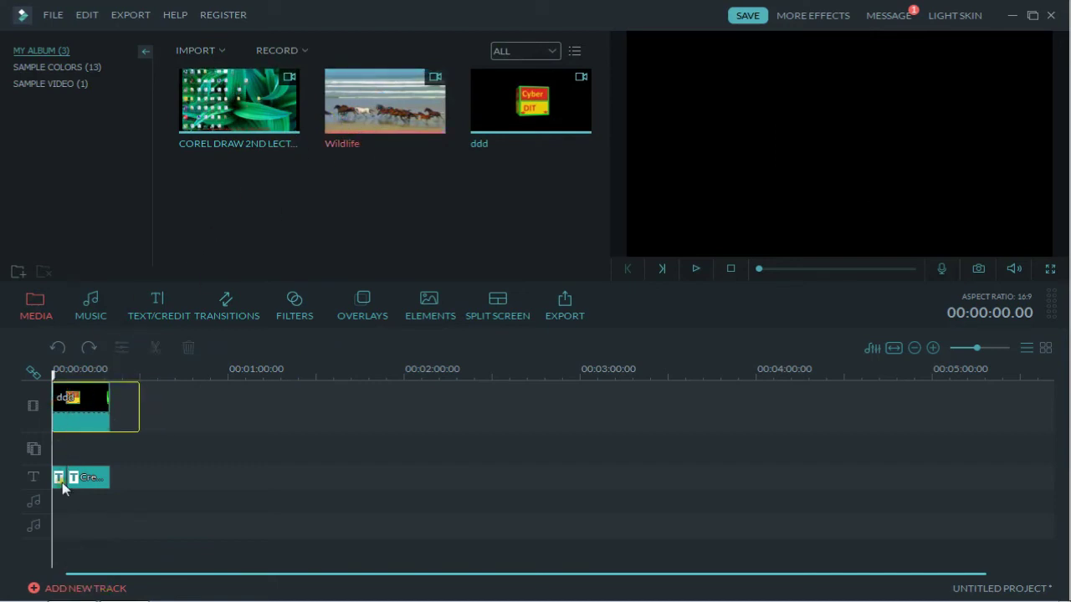
drag(62, 483, 64, 480)
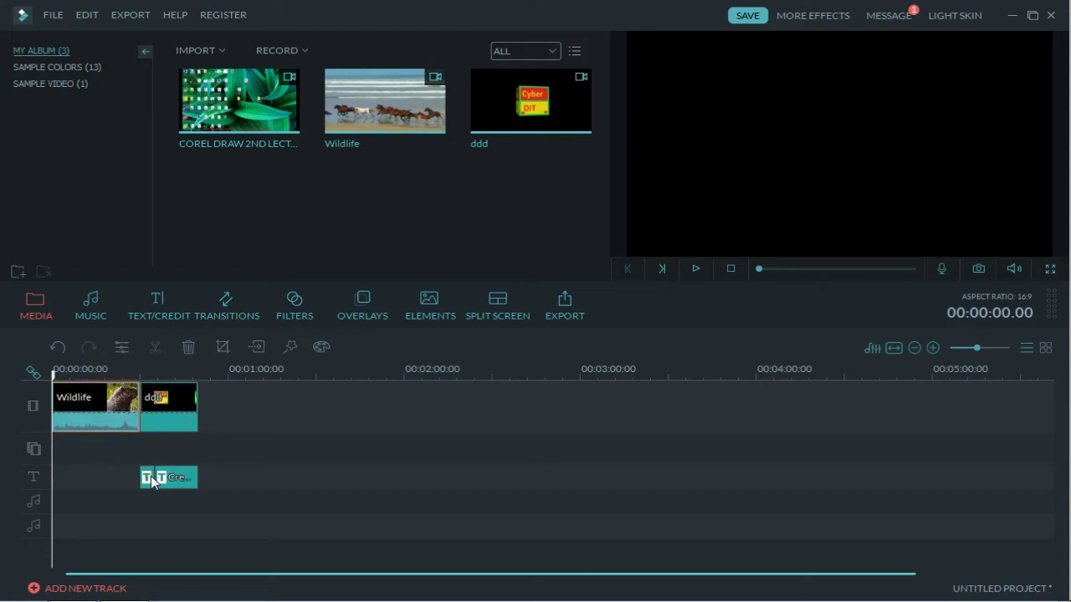
Step: Place the cyber title from the timeline start to 00:00:09.00 and the credit title from 00:00:20.02 to 00:00:41.16
drag(149, 478, 61, 479)
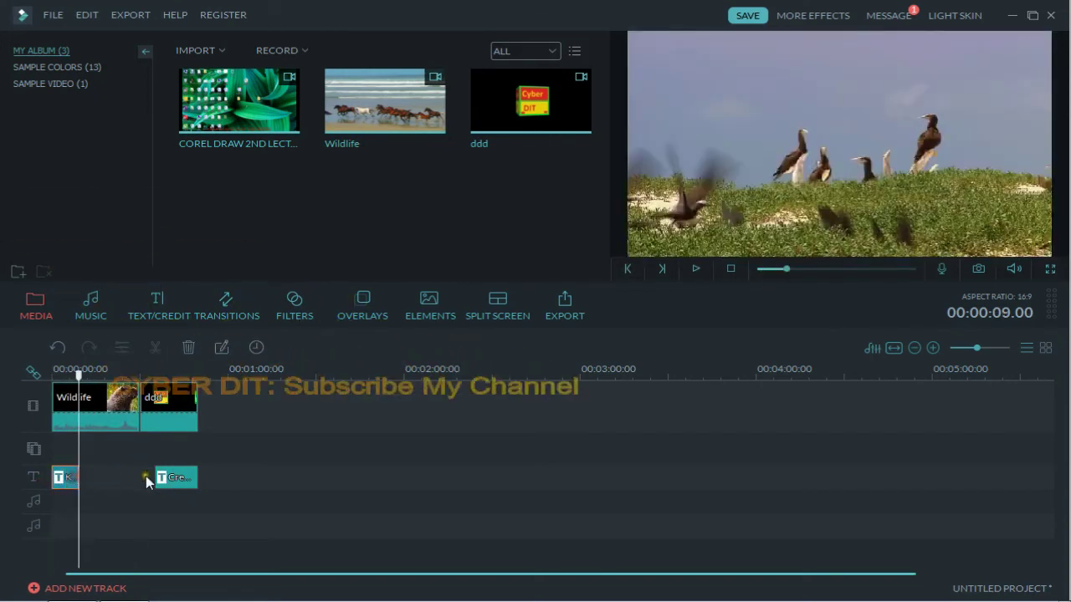
drag(169, 478, 124, 482)
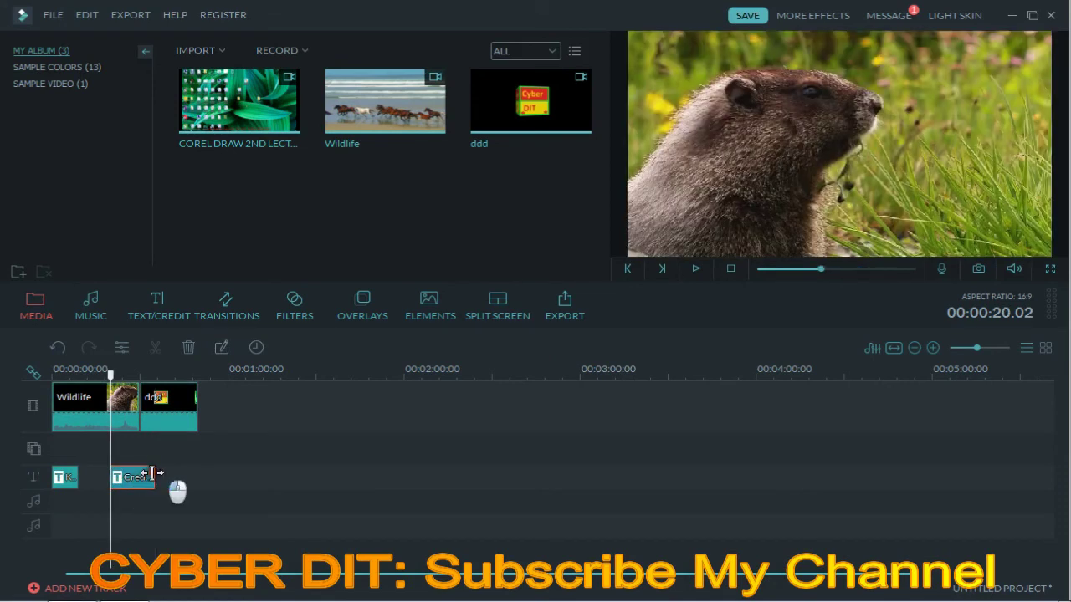
drag(153, 475, 171, 474)
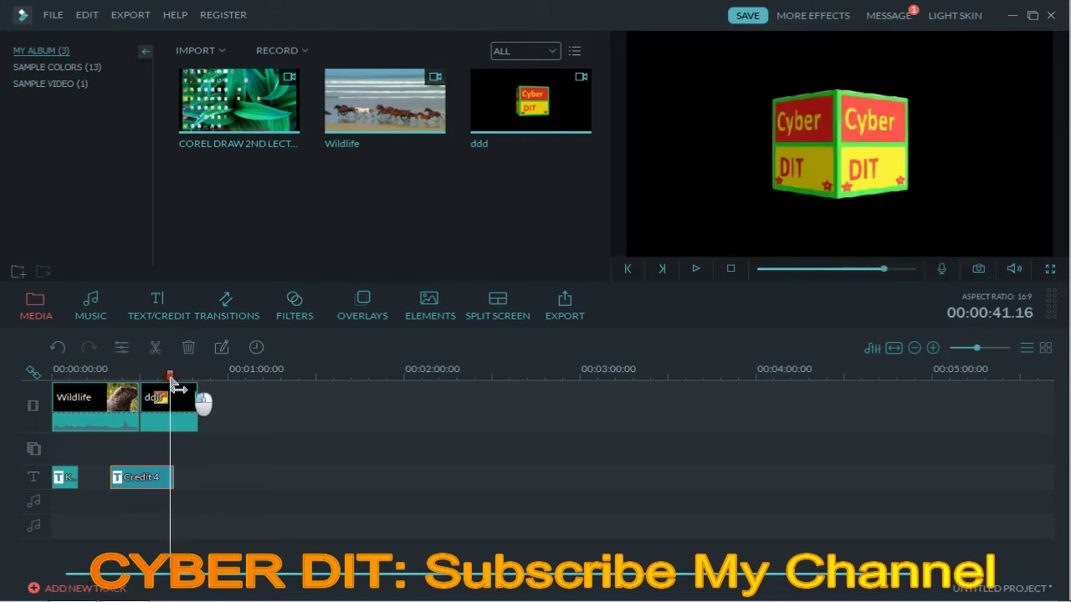
Step: Delete the ddd clip from the timeline and return the playhead to the start
click(156, 397)
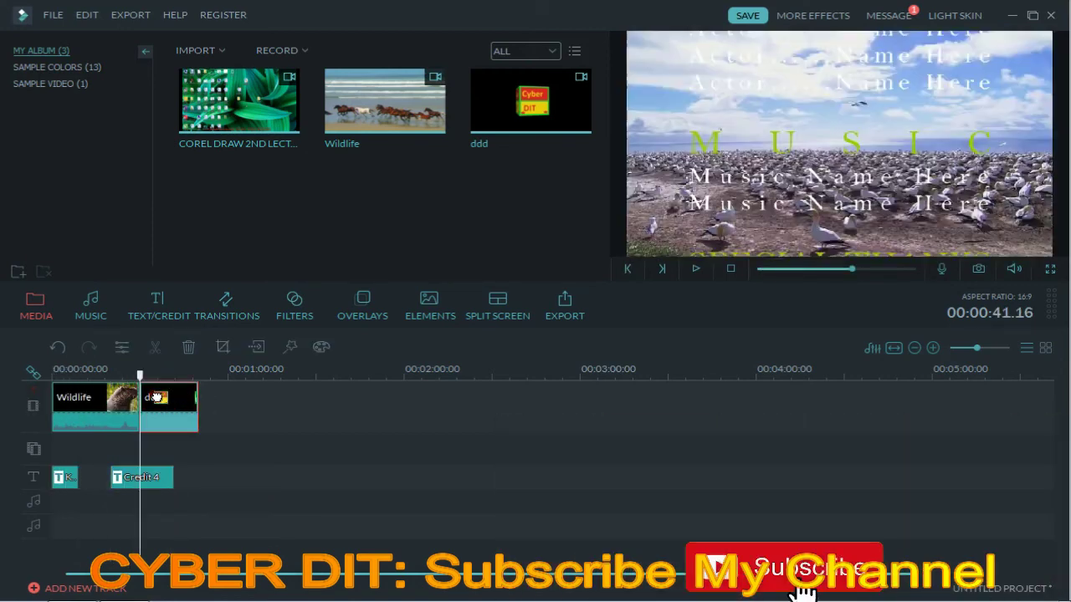
key(Delete)
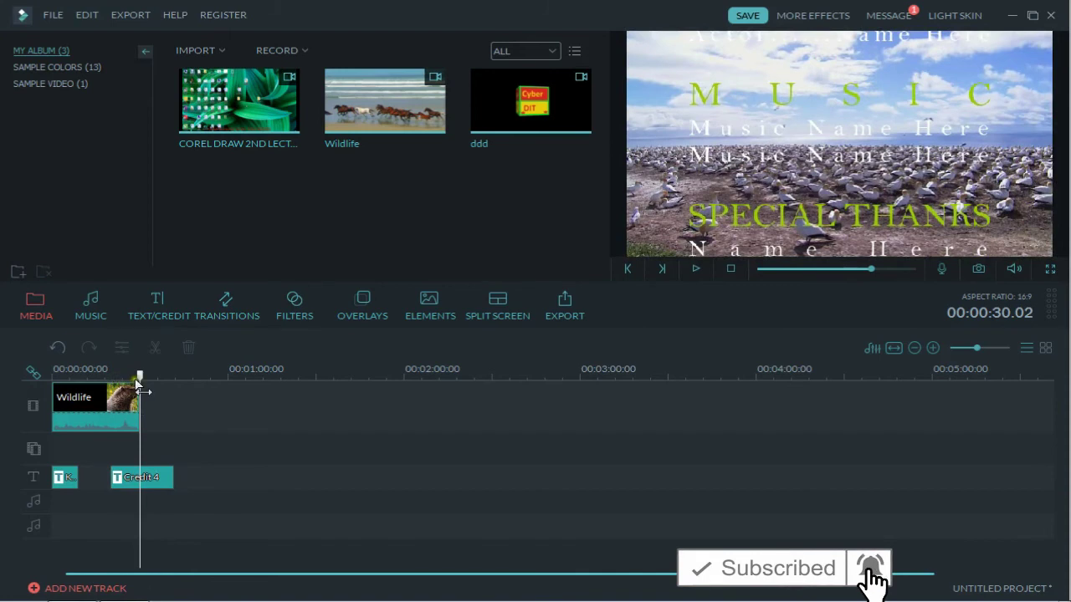
drag(140, 378, 53, 381)
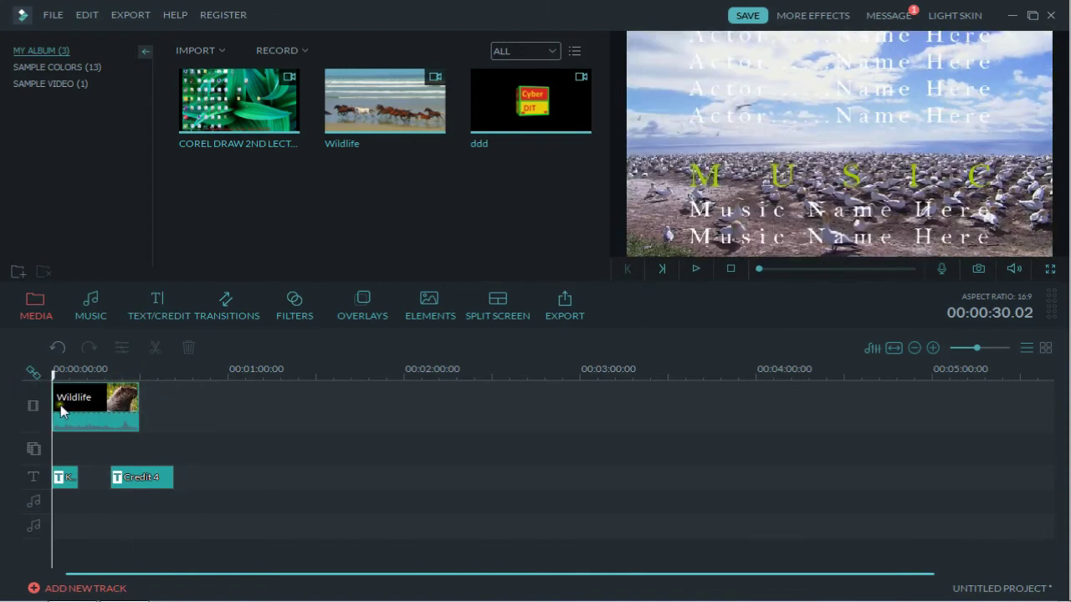
Step: Extend the cyber title's end closer to the credit title and bring the playhead back to the start
click(65, 483)
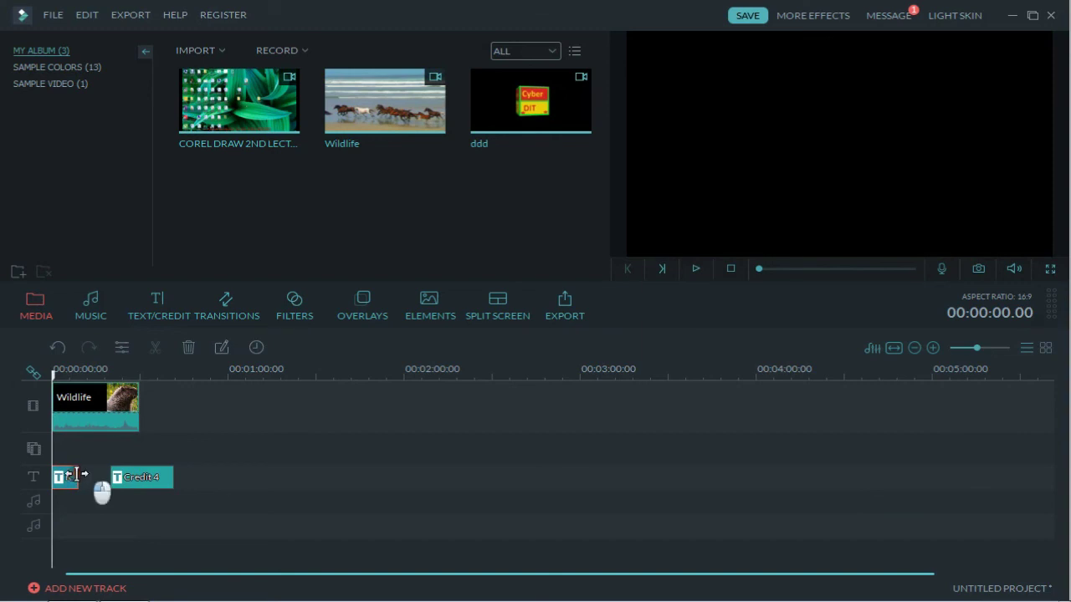
drag(77, 474, 94, 474)
drag(95, 376, 26, 381)
Step: Move the cyber title to the lower part of the video frame, reshape its box flatter and wider, and accept the edit
double_click(69, 479)
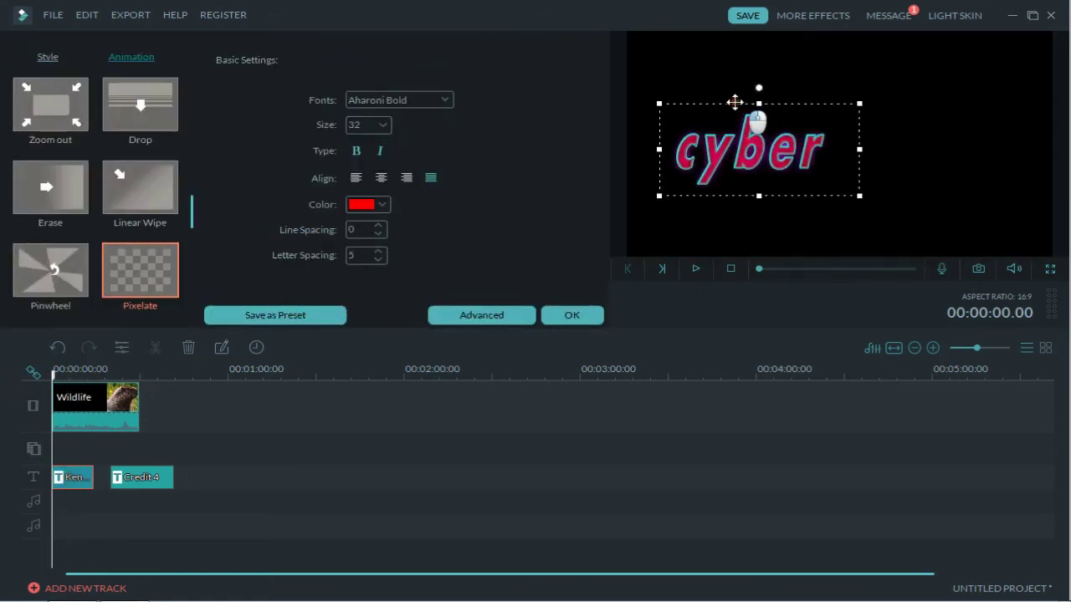
drag(735, 102, 847, 195)
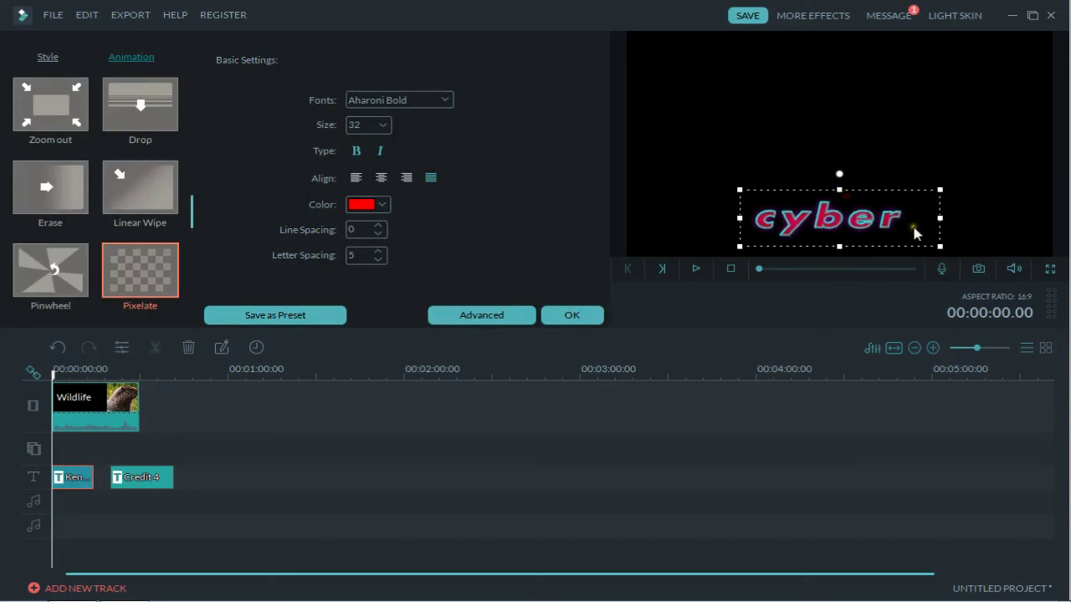
drag(939, 219, 977, 219)
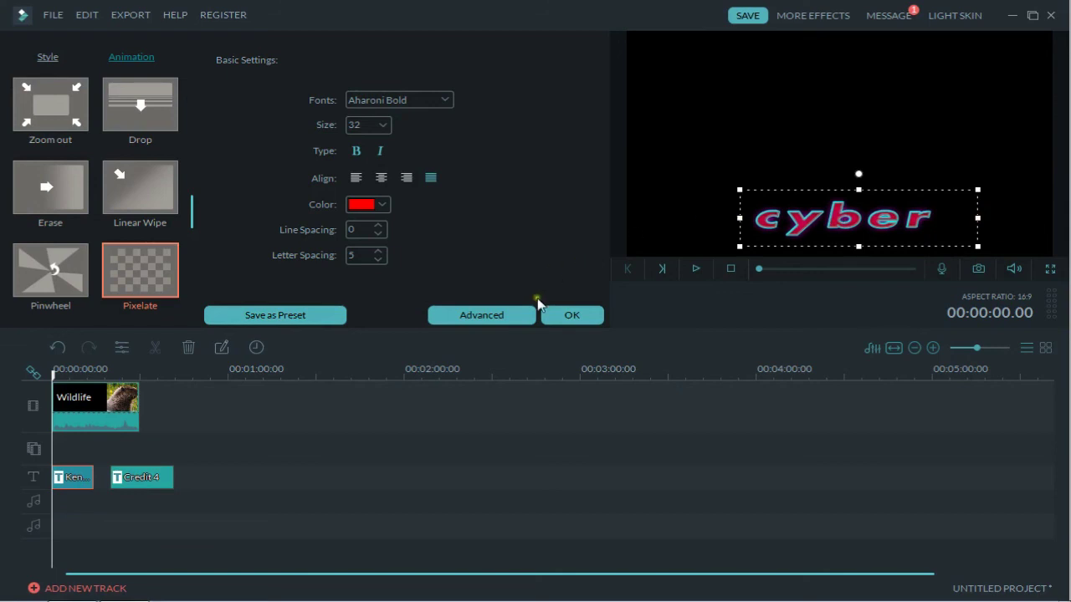
click(554, 314)
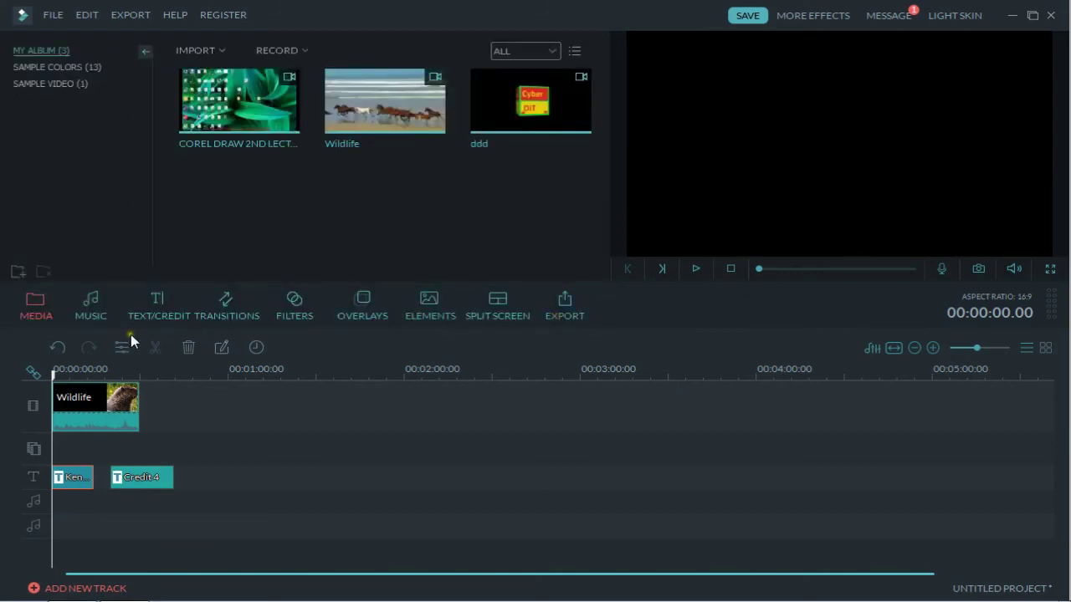
Step: Play the sequence from the start to preview the cyber and credit titles over the Wildlife clip, and pause it past the clip's end
click(695, 269)
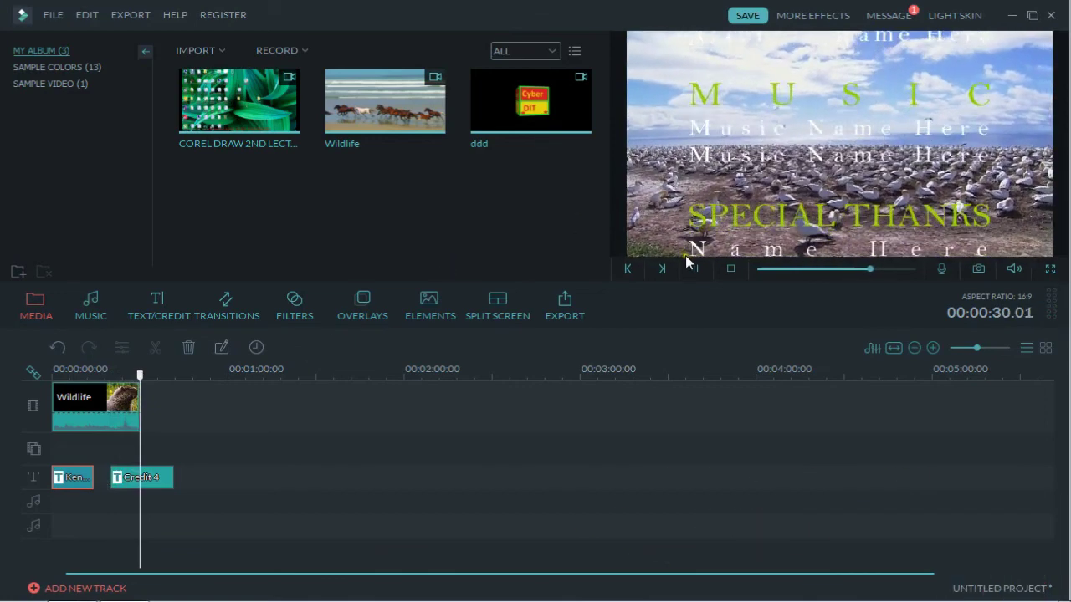
click(697, 269)
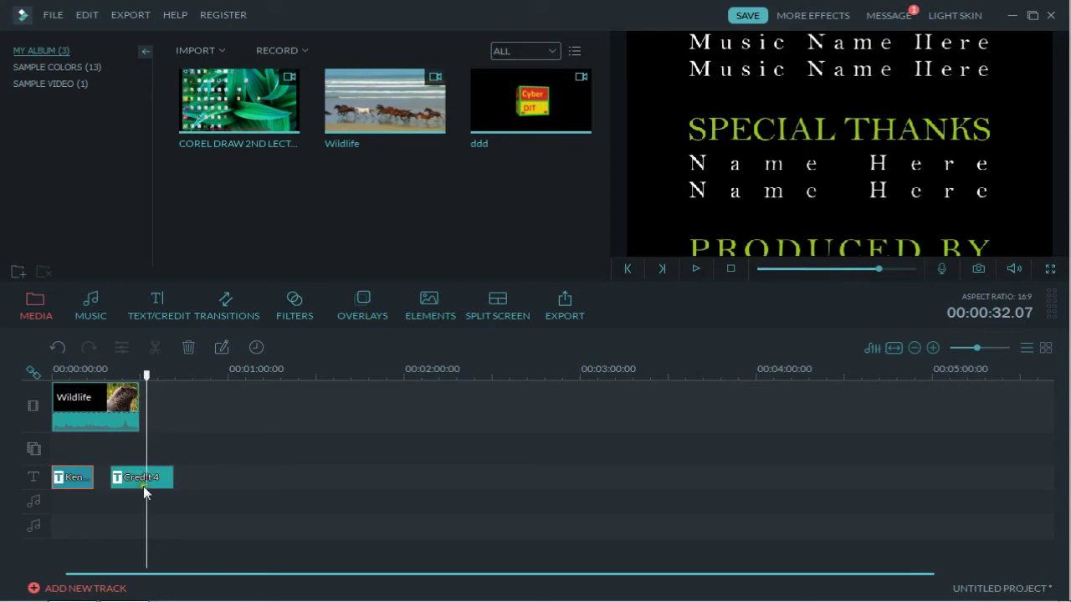
key(alt+Tab)
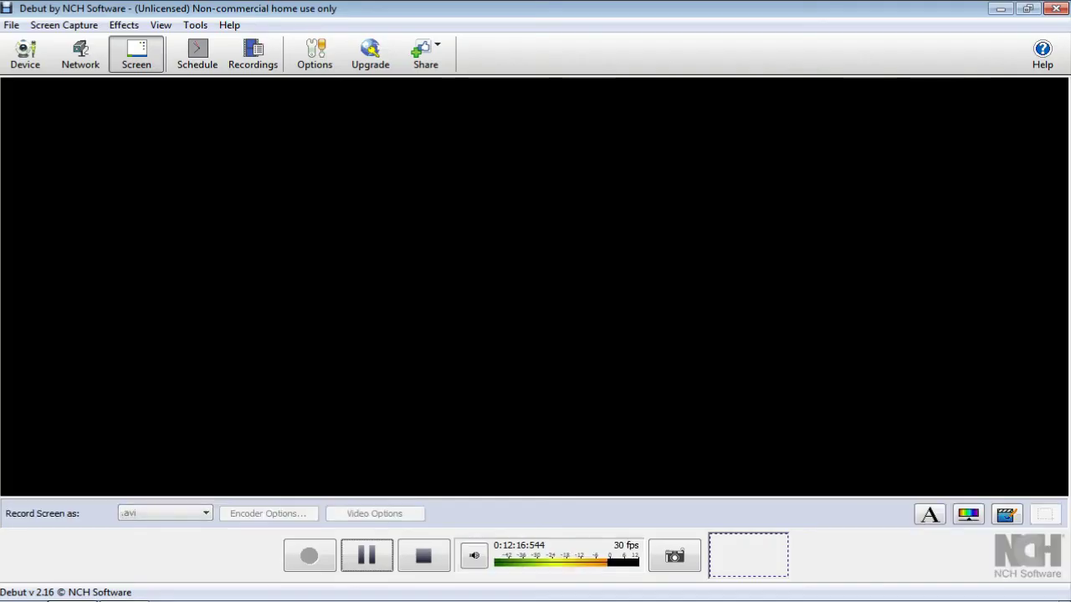